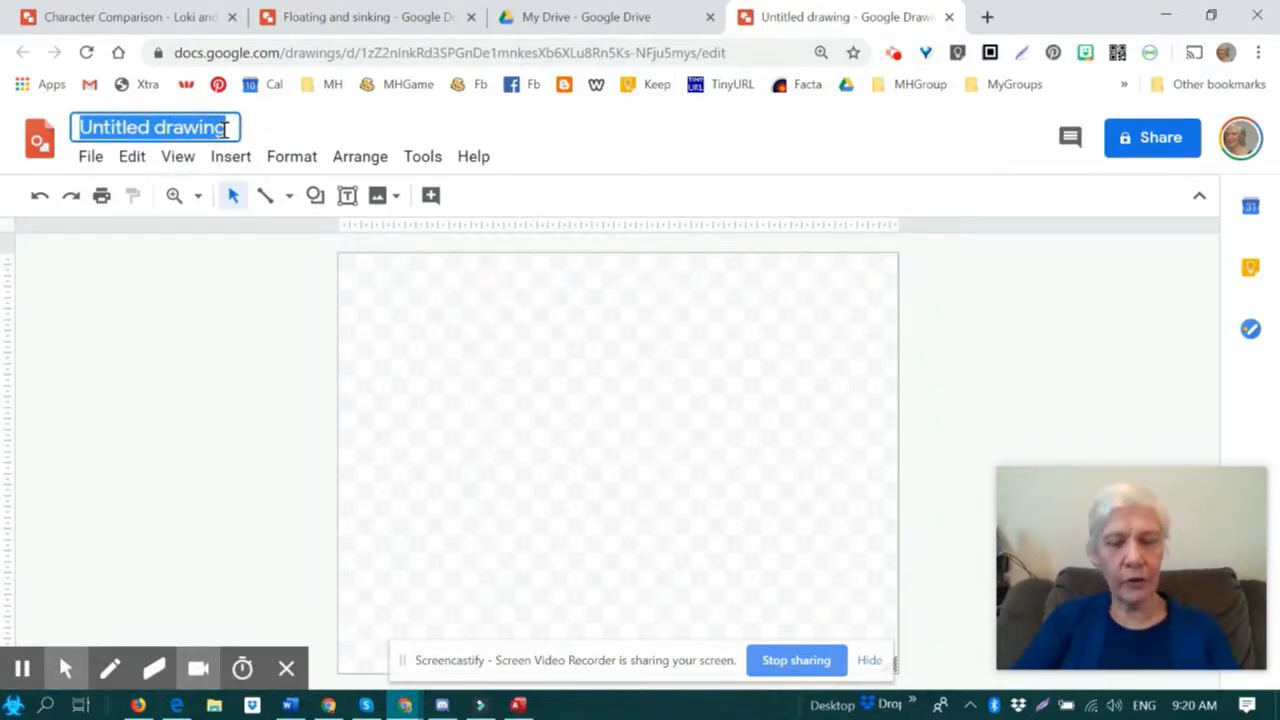
- Name the drawing Test and widen its canvas slightly
text(Test)
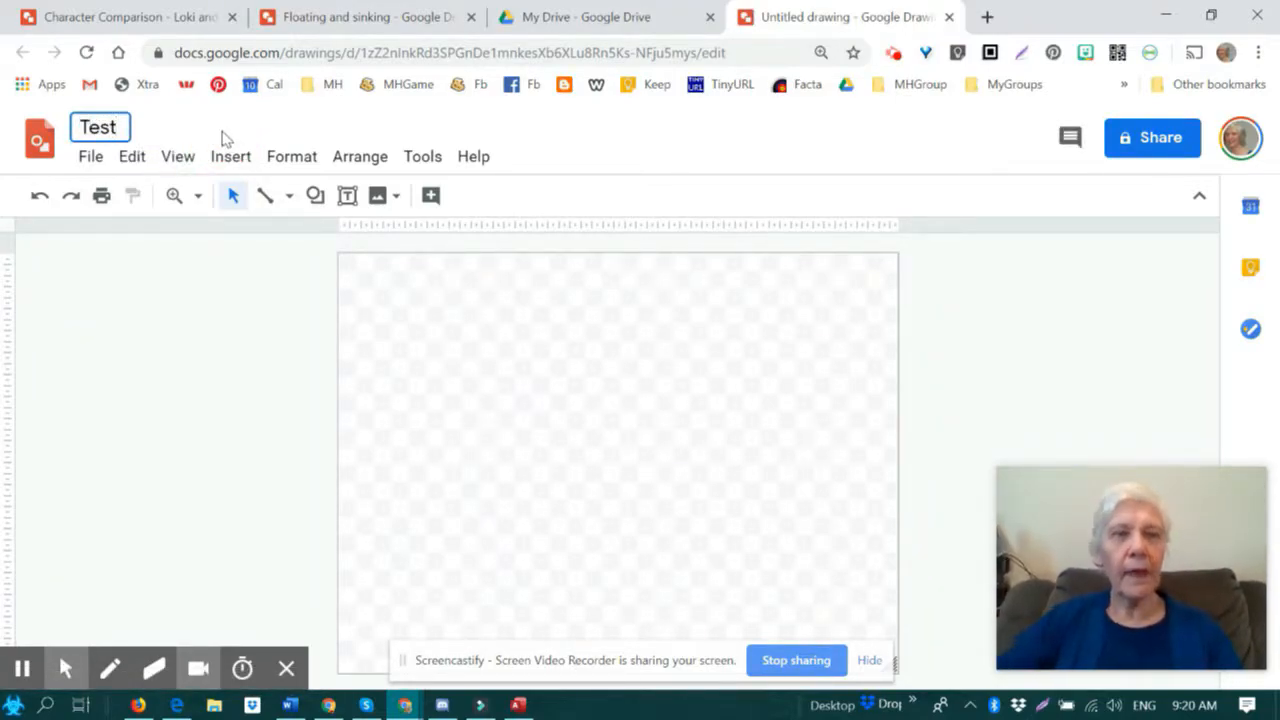
click(437, 314)
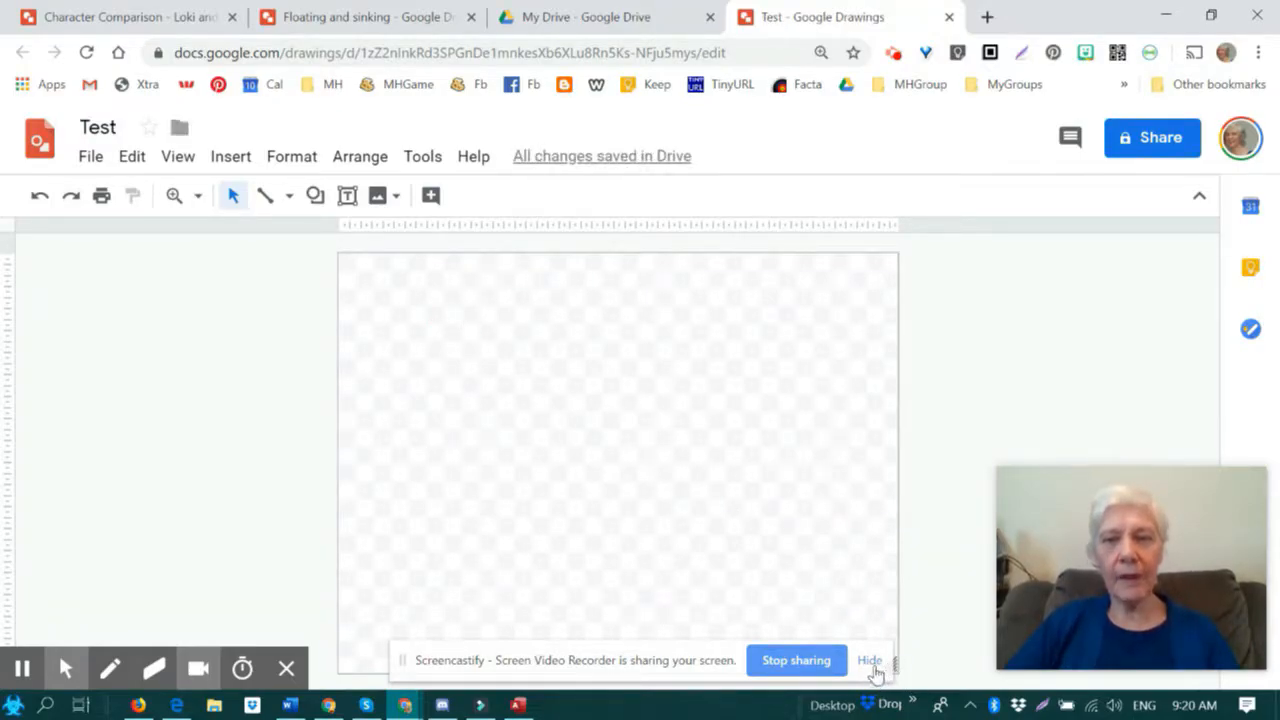
click(869, 661)
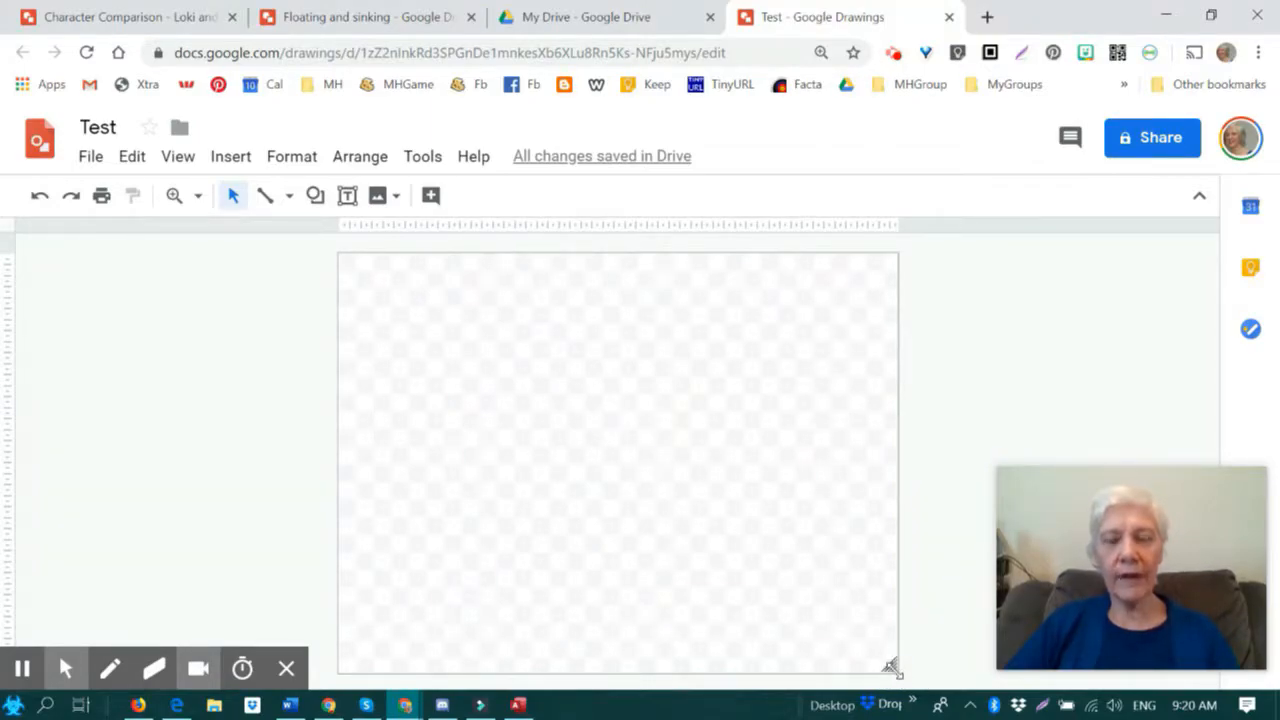
drag(890, 667, 941, 669)
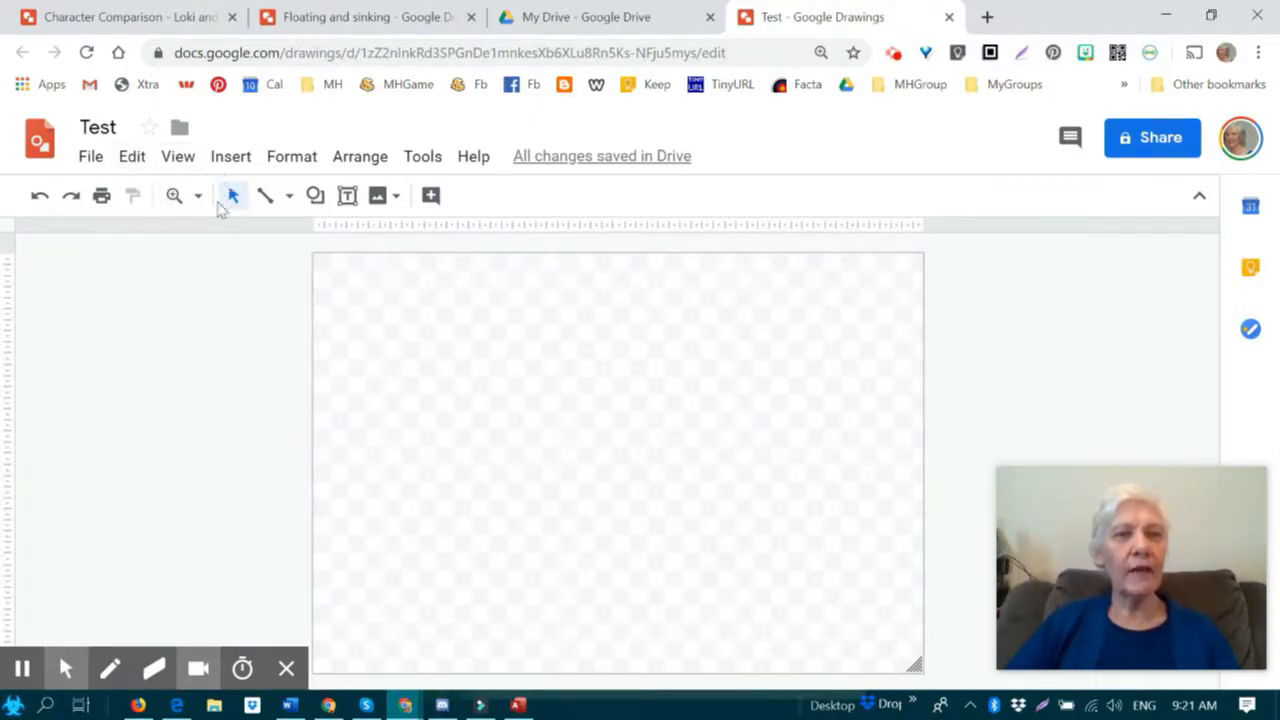
- Draw a rectangle that covers the whole canvas as a background
click(315, 196)
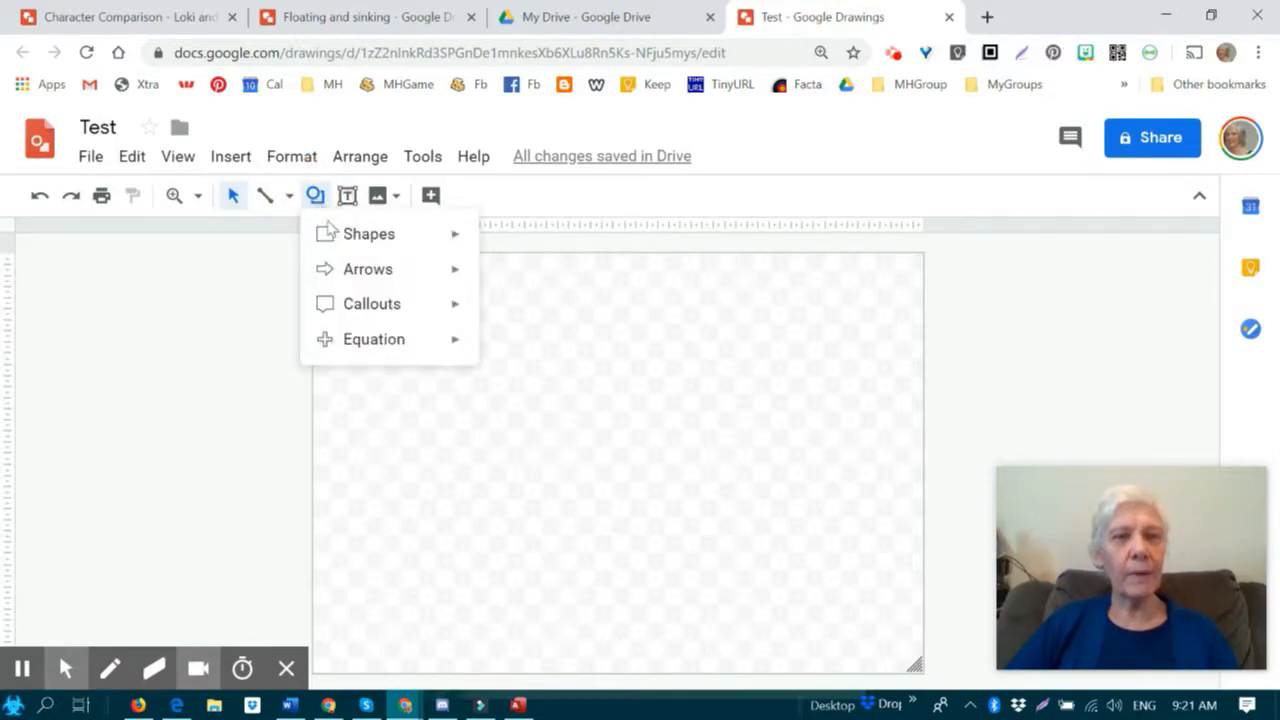
mouse_move(365, 248)
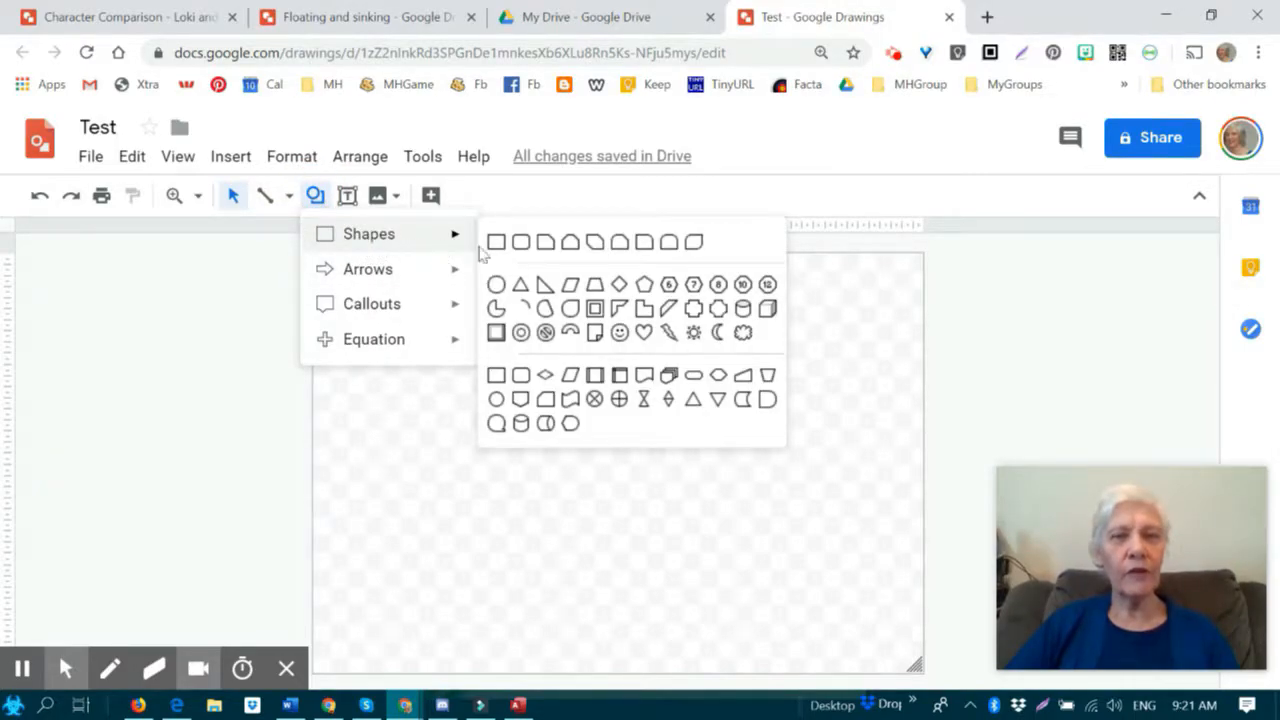
click(496, 243)
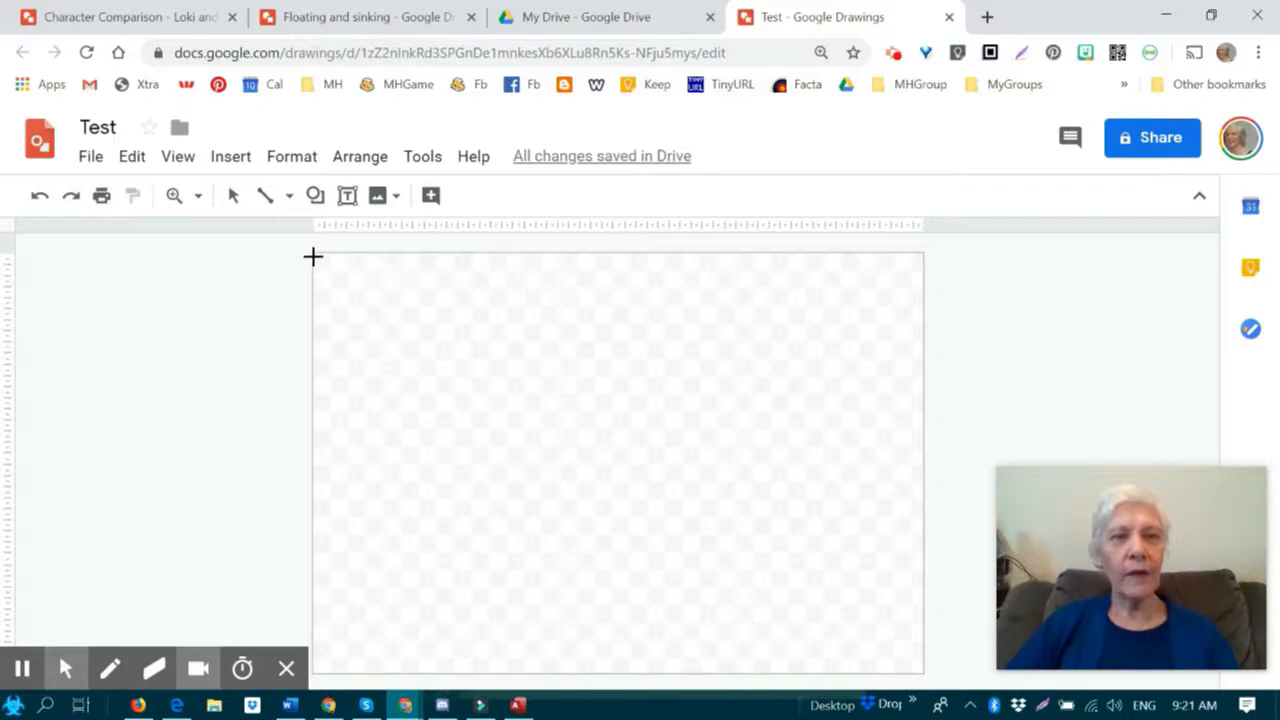
mouse_move(313, 254)
mouse_down()
mouse_move(794, 483)
mouse_move(903, 663)
mouse_move(921, 668)
mouse_up()
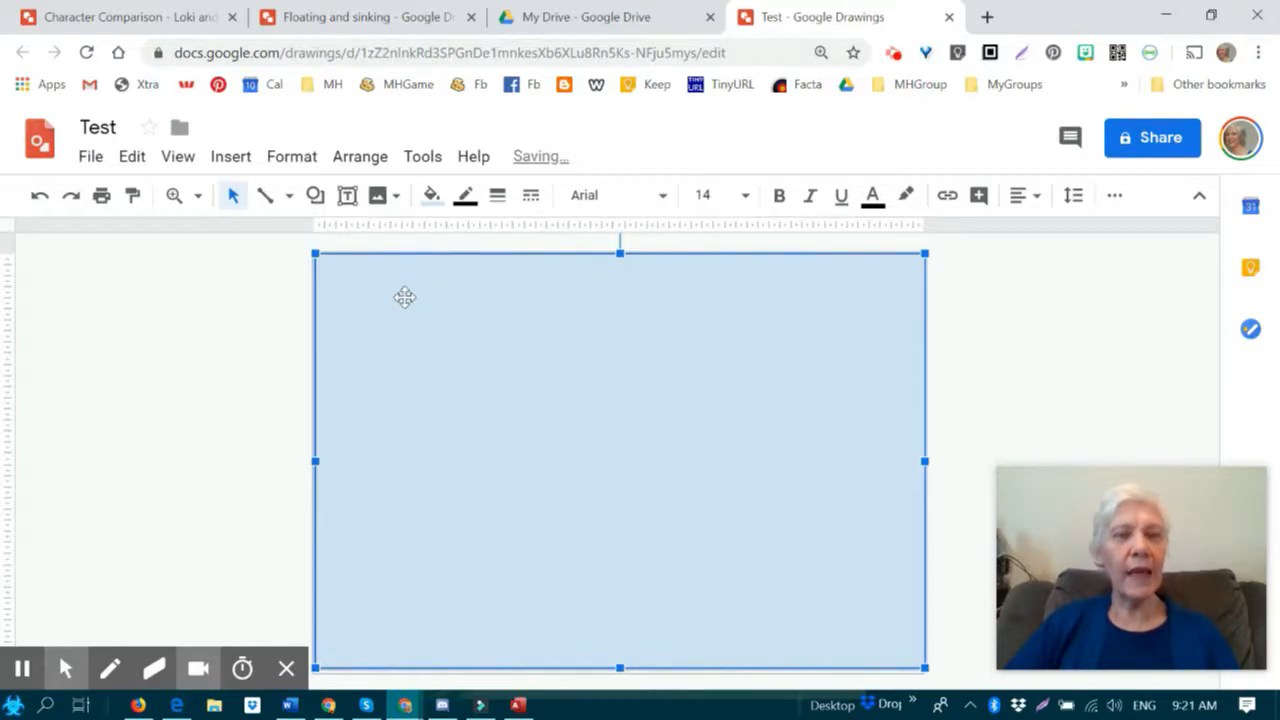
- Try a light green fill on the background rectangle and replace it with light blue
click(431, 196)
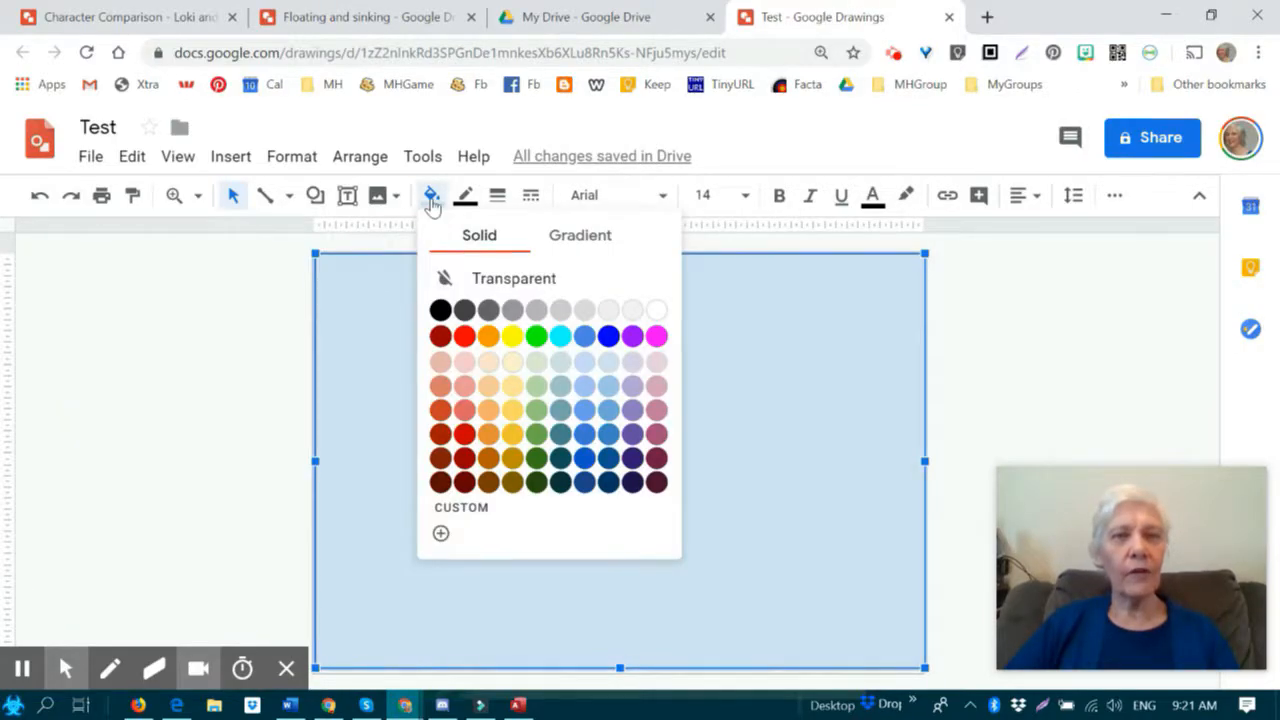
click(538, 364)
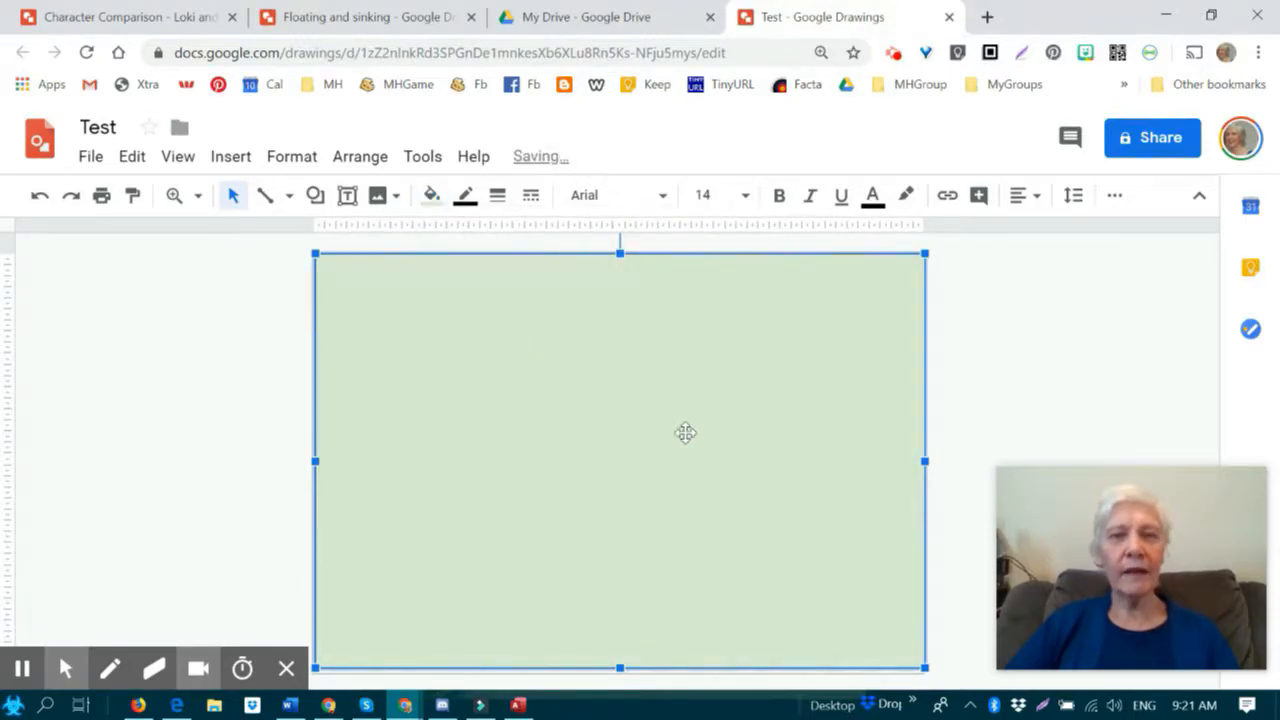
click(431, 196)
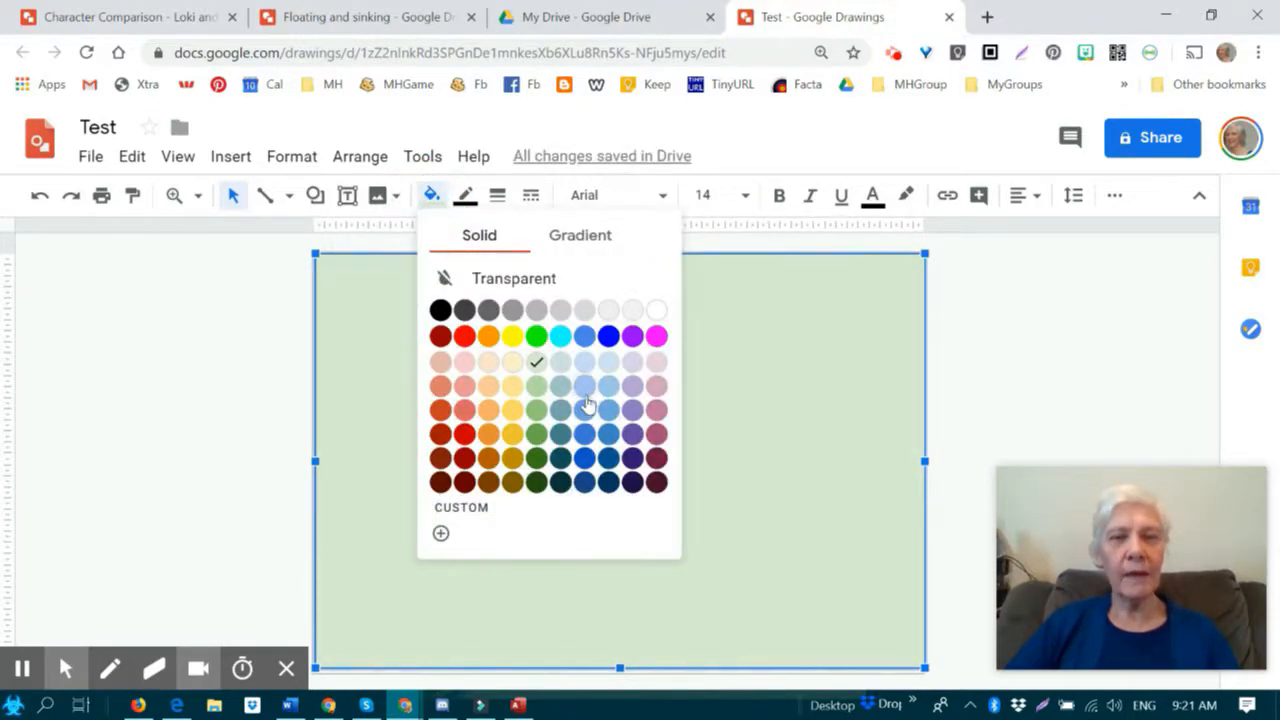
click(585, 362)
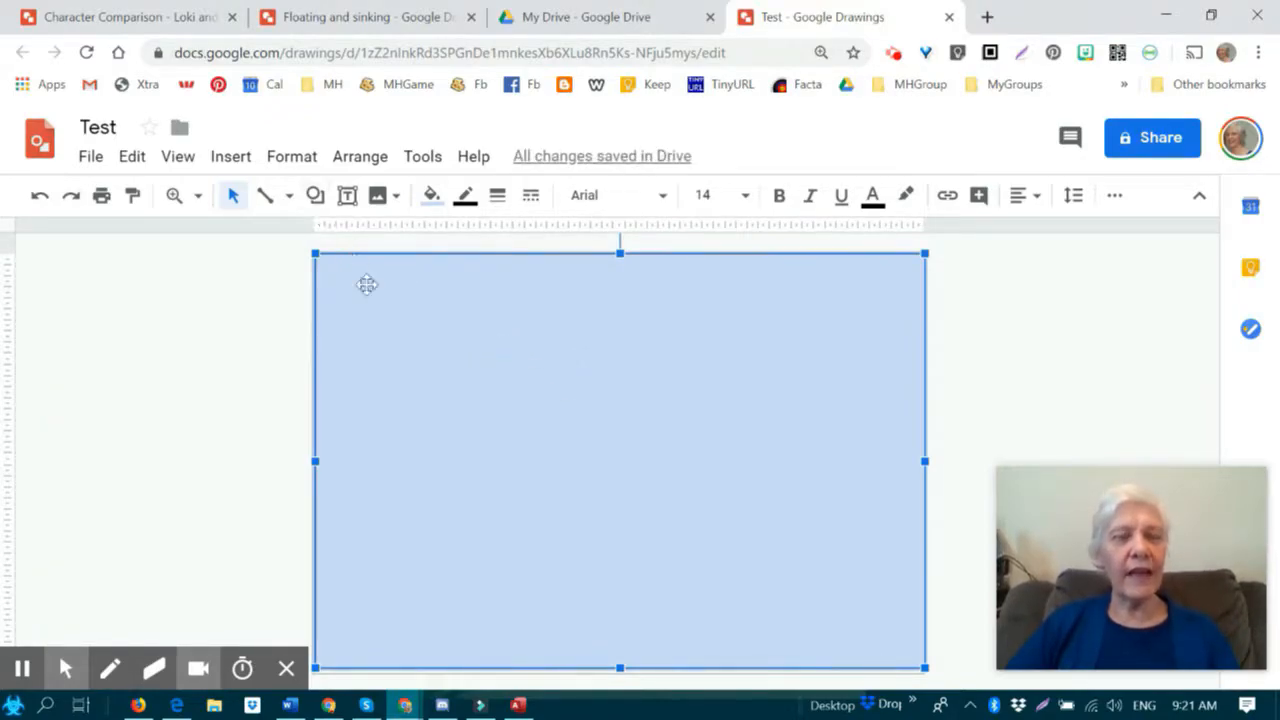
- Add a text box near the upper-left corner of the background containing the word "Text"
click(347, 200)
drag(370, 281, 583, 378)
text(Text)
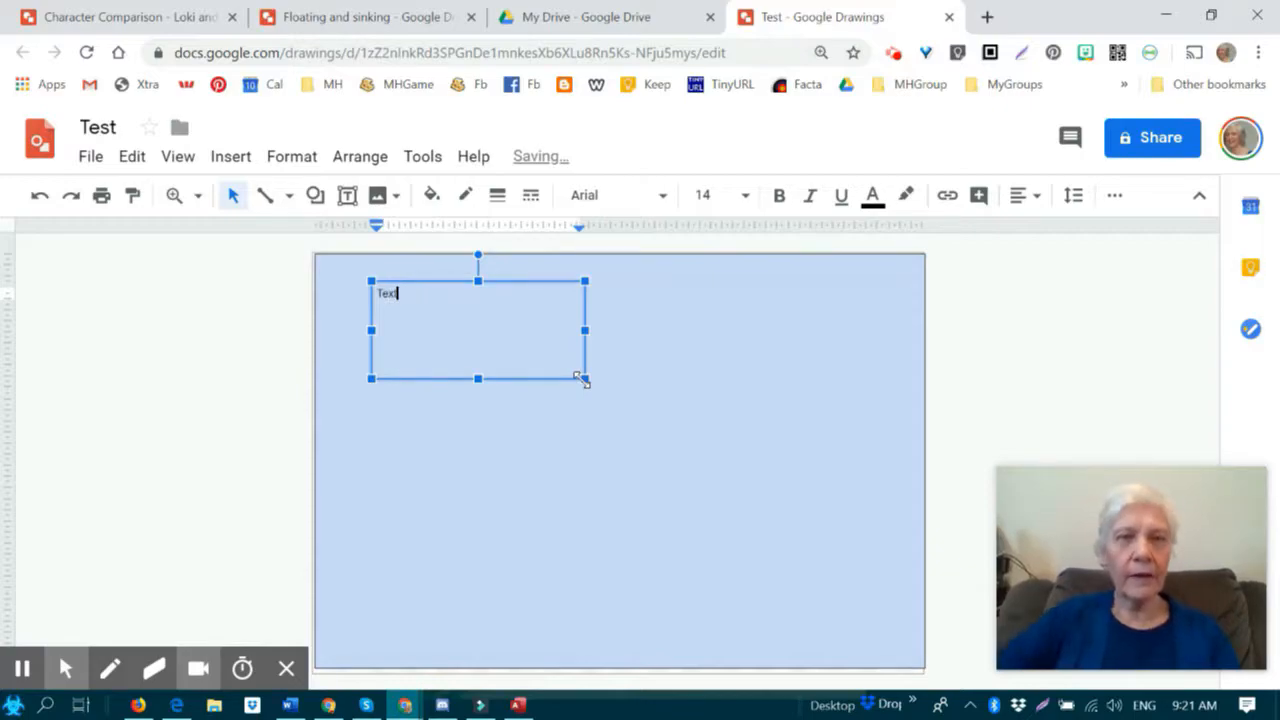
click(631, 452)
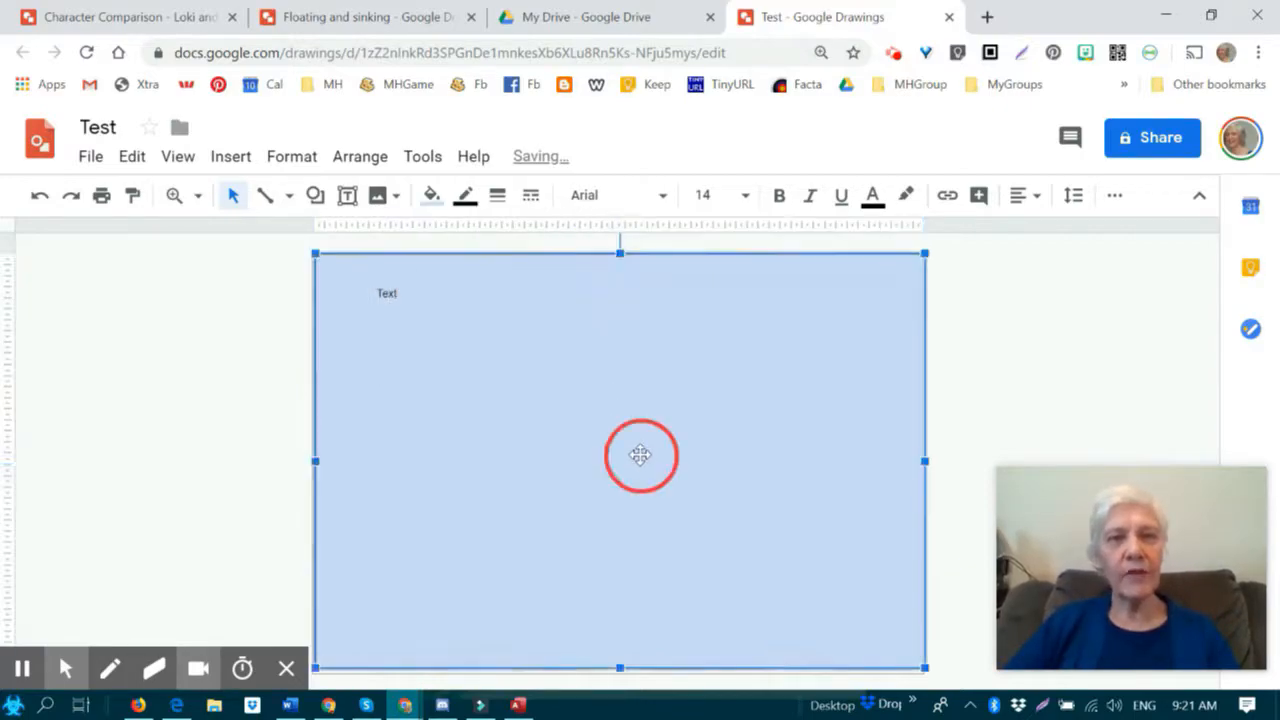
- Format the word "Text" at font size 24, bold and red
click(395, 295)
double_click(380, 296)
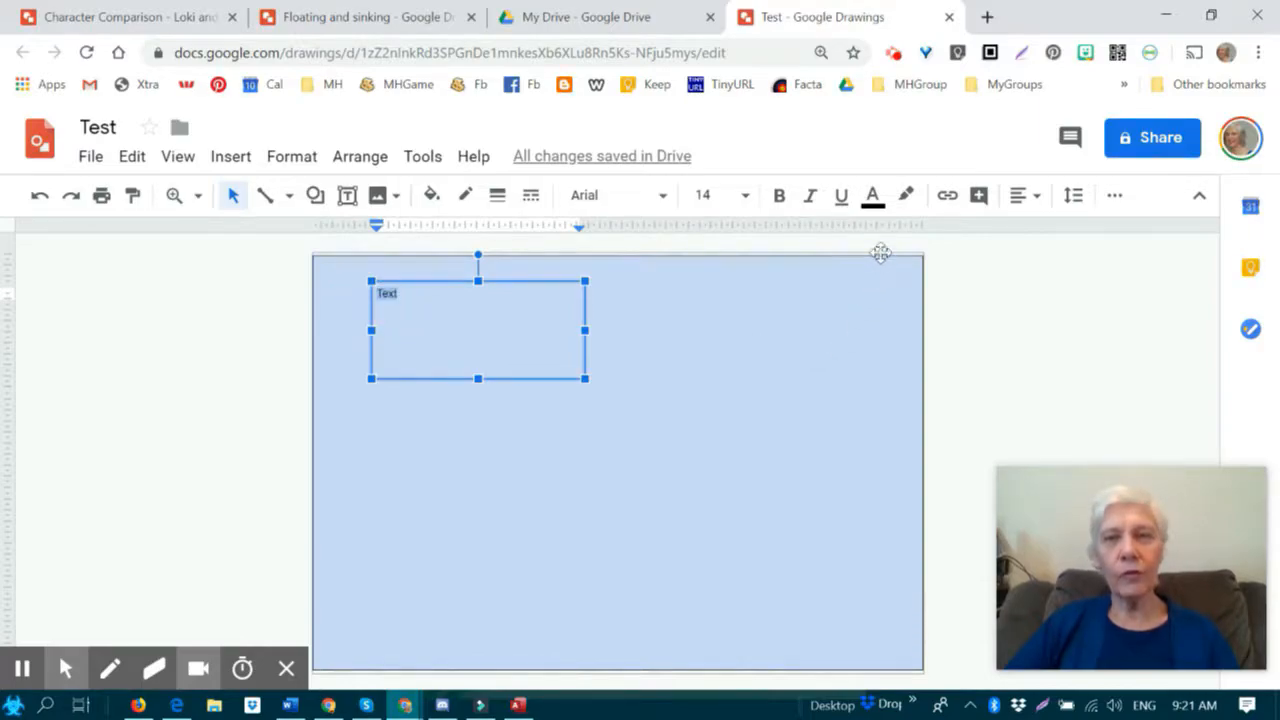
click(745, 196)
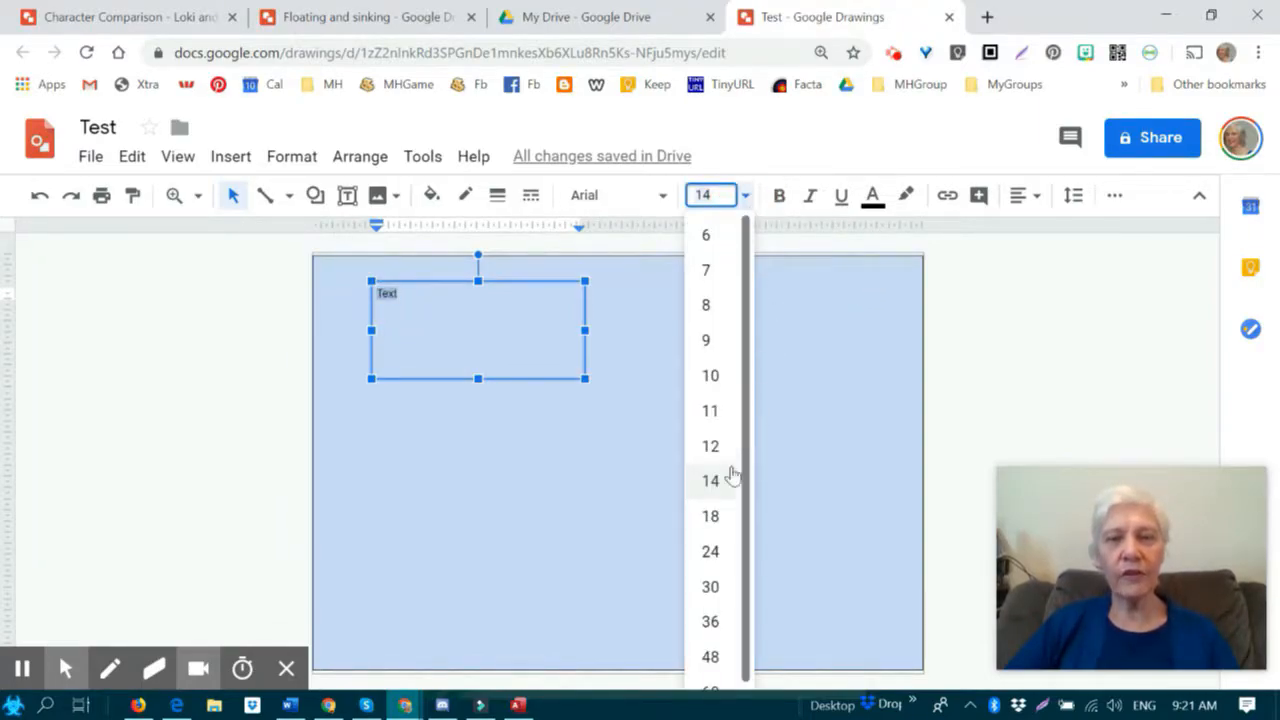
click(708, 563)
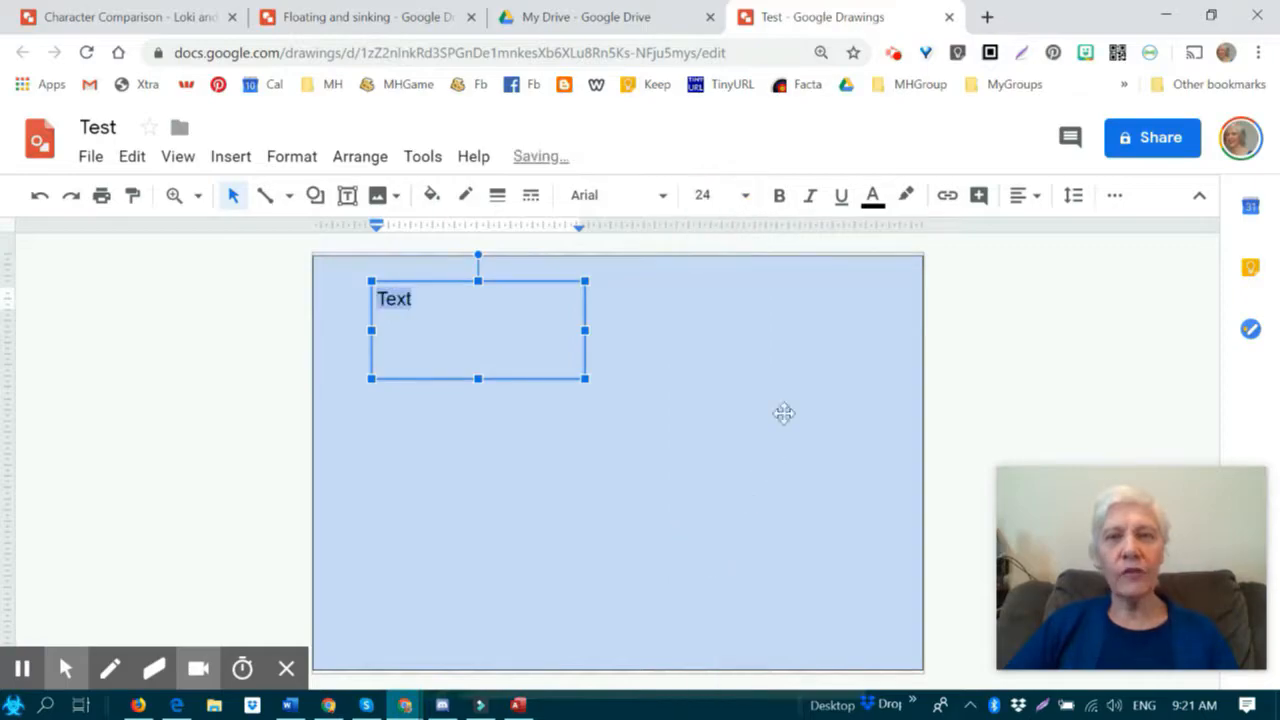
click(779, 196)
click(876, 208)
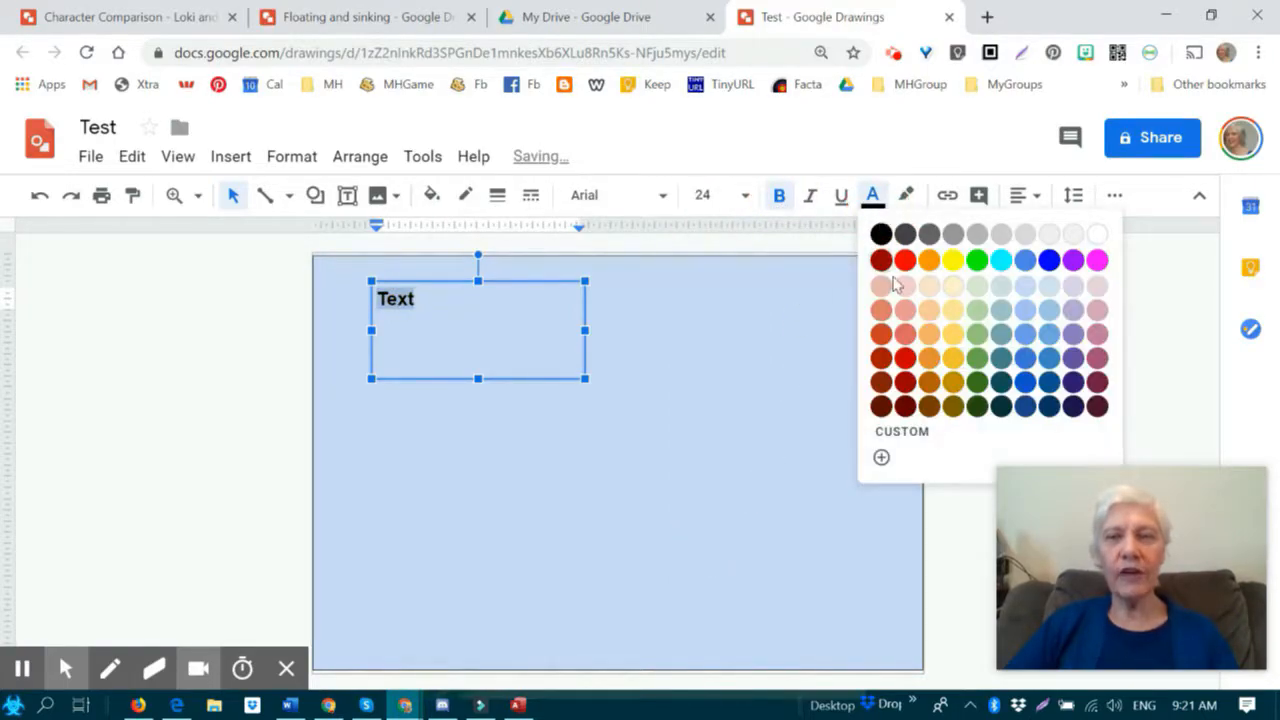
click(902, 261)
click(607, 462)
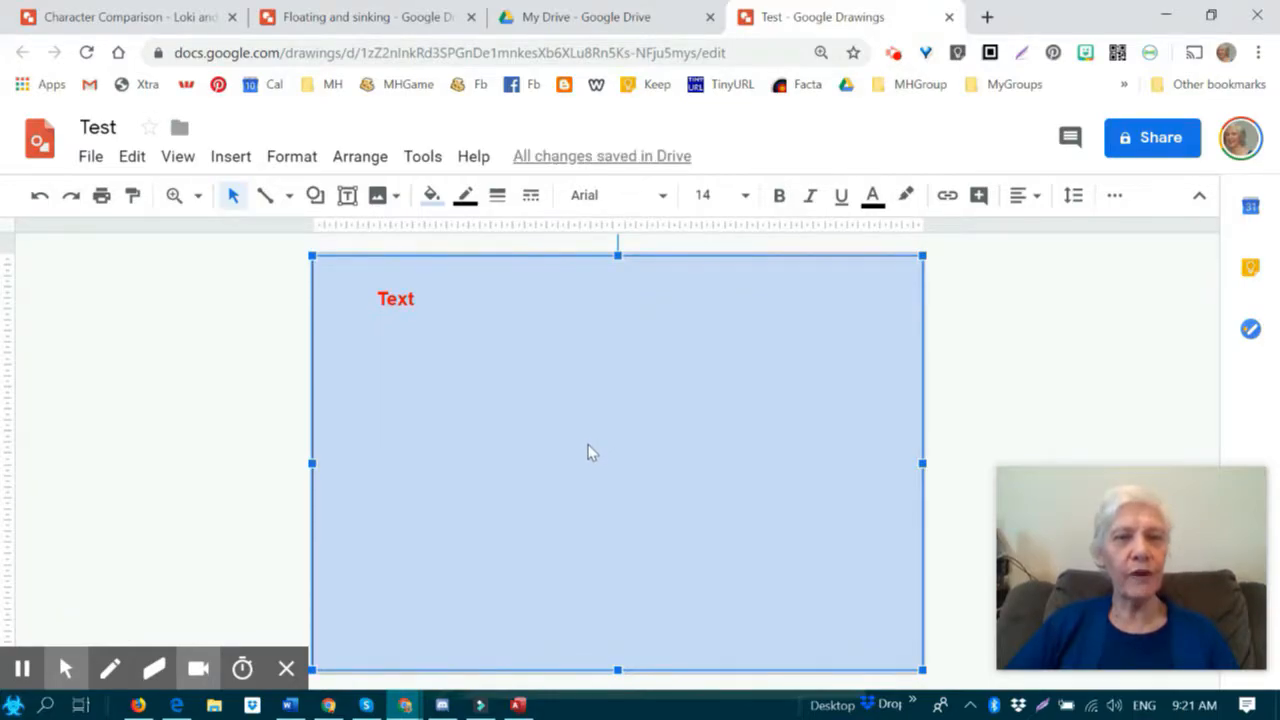
- Search the web for cat images to insert
click(390, 202)
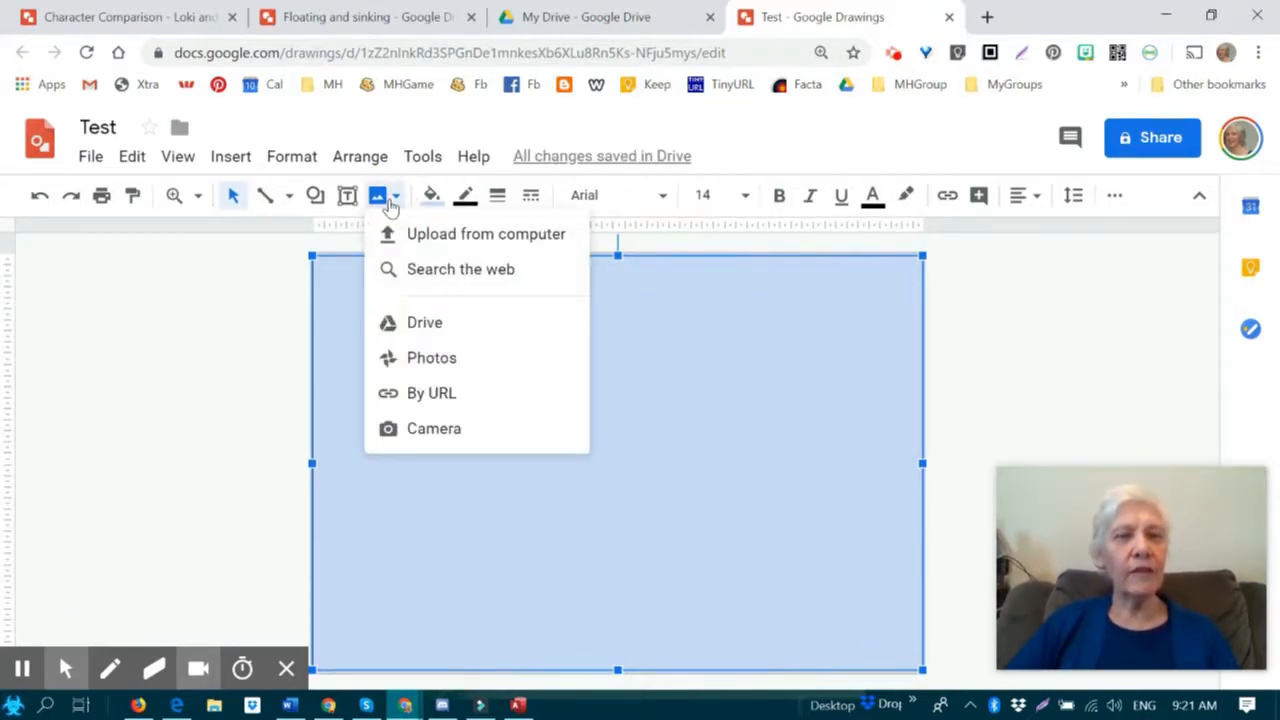
click(430, 269)
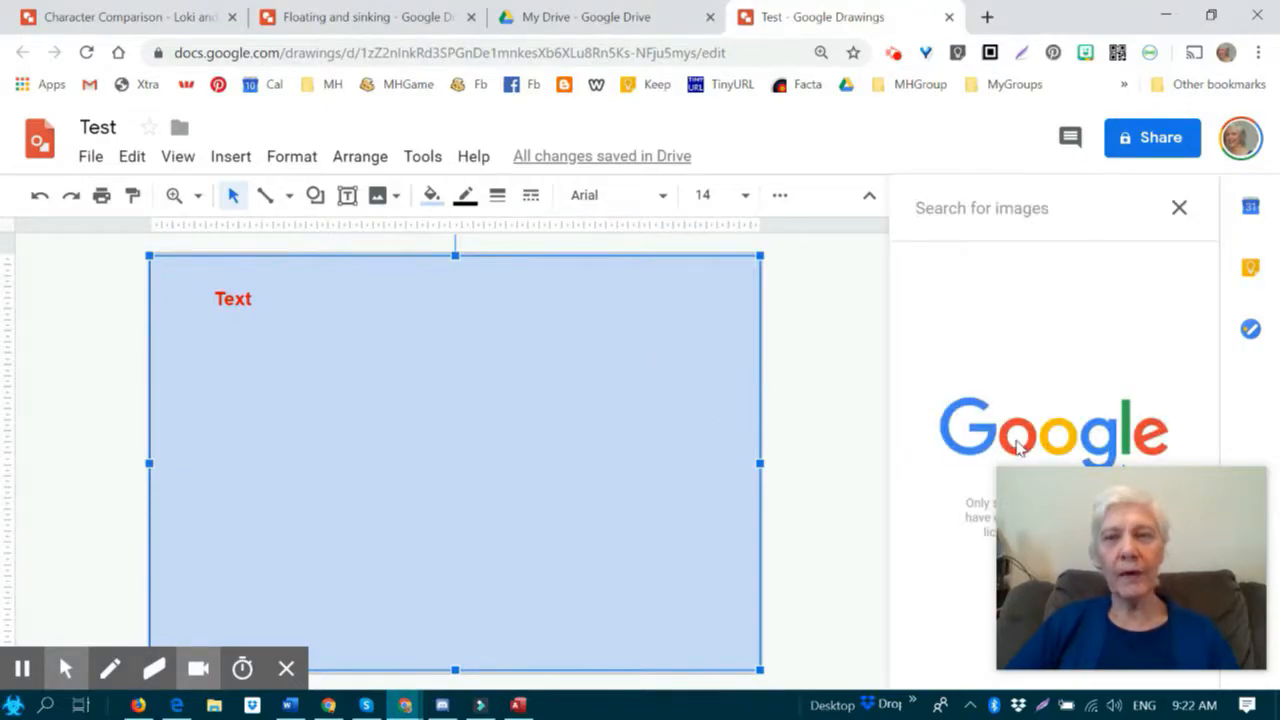
click(943, 218)
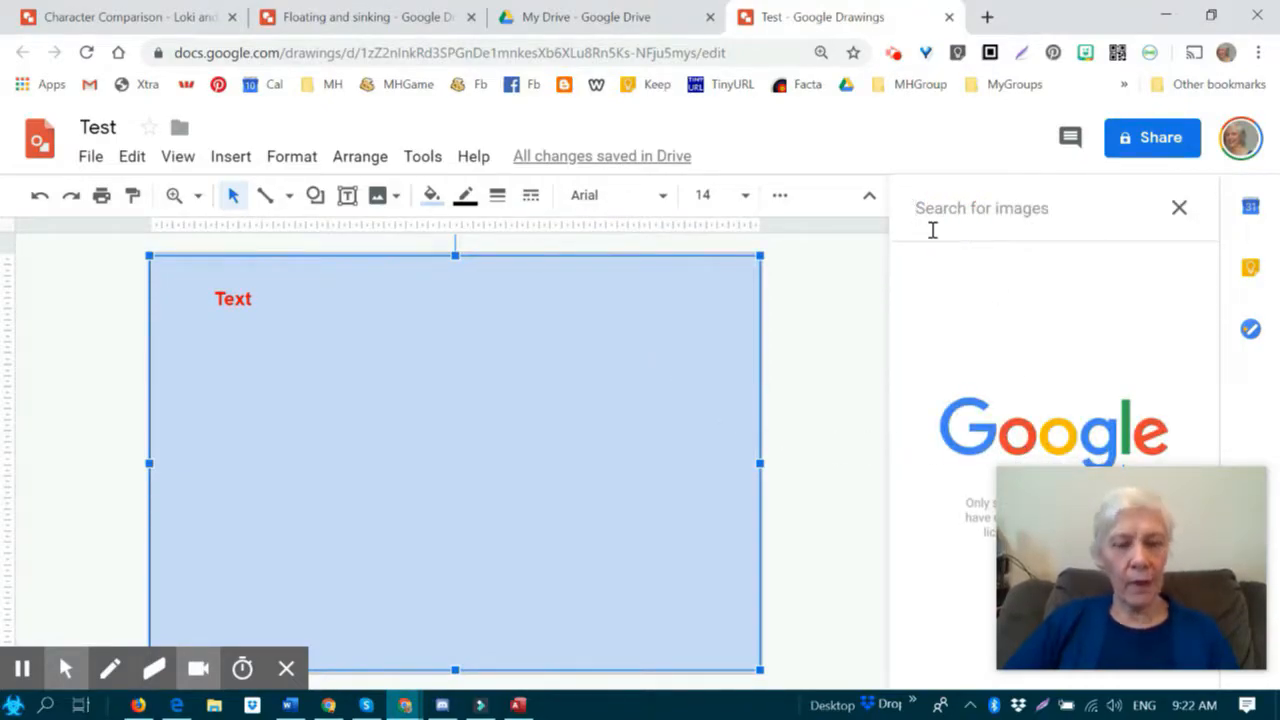
text(cat)
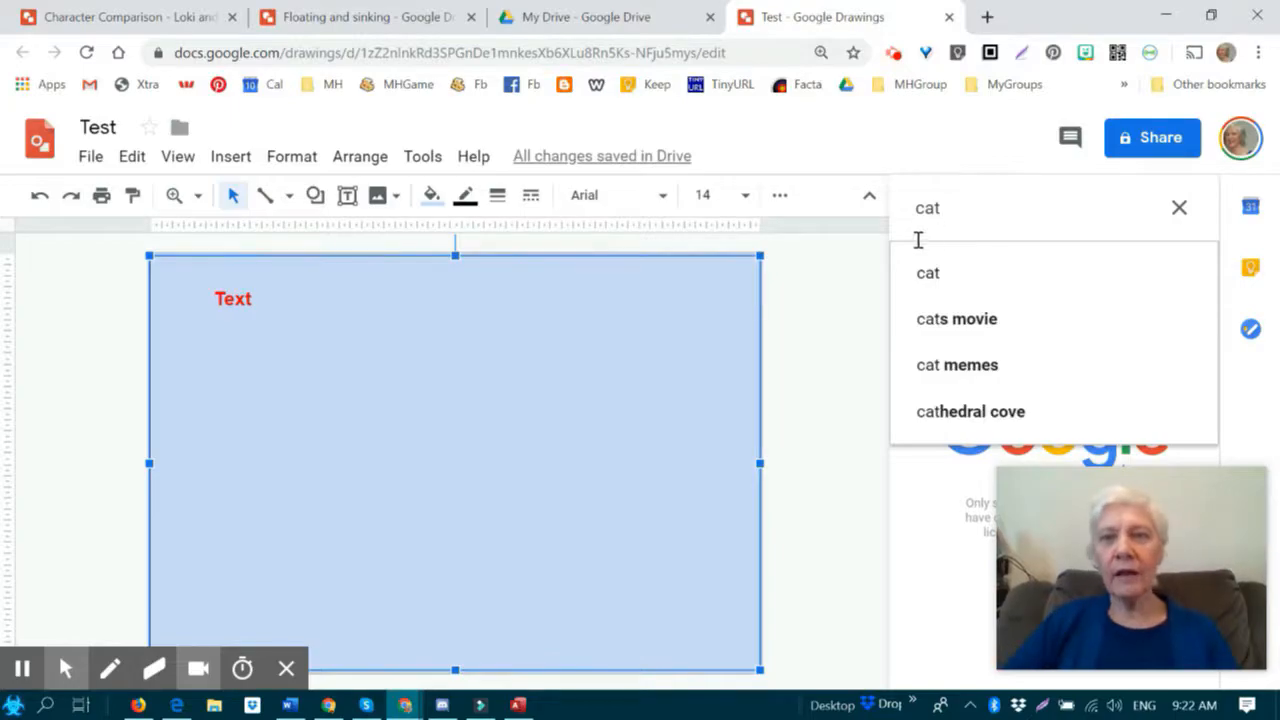
click(962, 294)
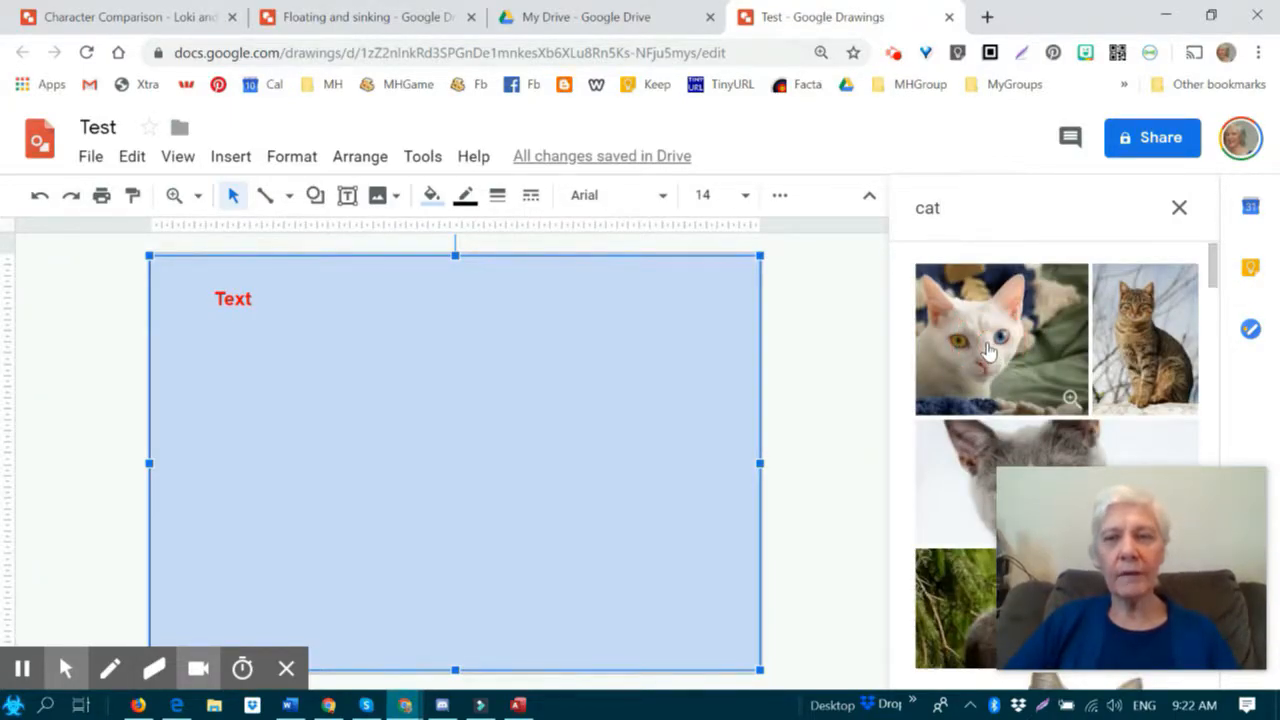
- Insert the white cat photo and shrink it to a small picture in the upper-right part of the canvas
click(989, 350)
drag(1002, 350, 431, 343)
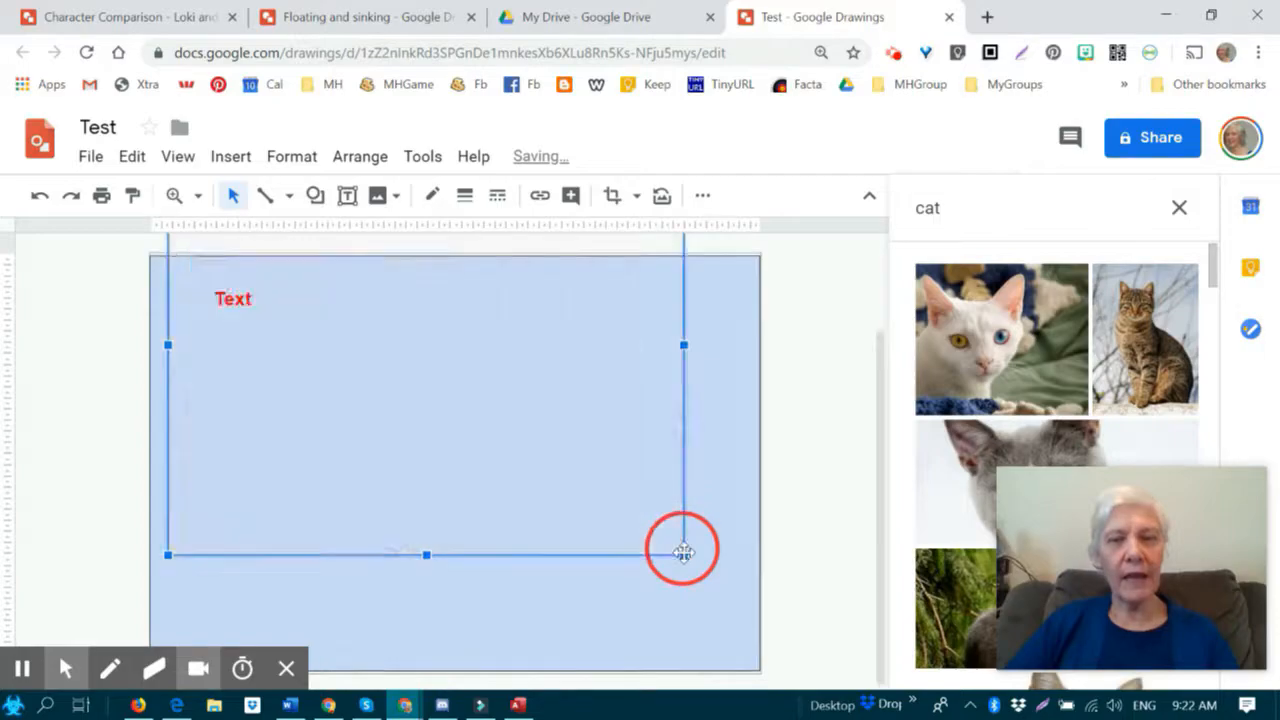
drag(683, 550, 641, 455)
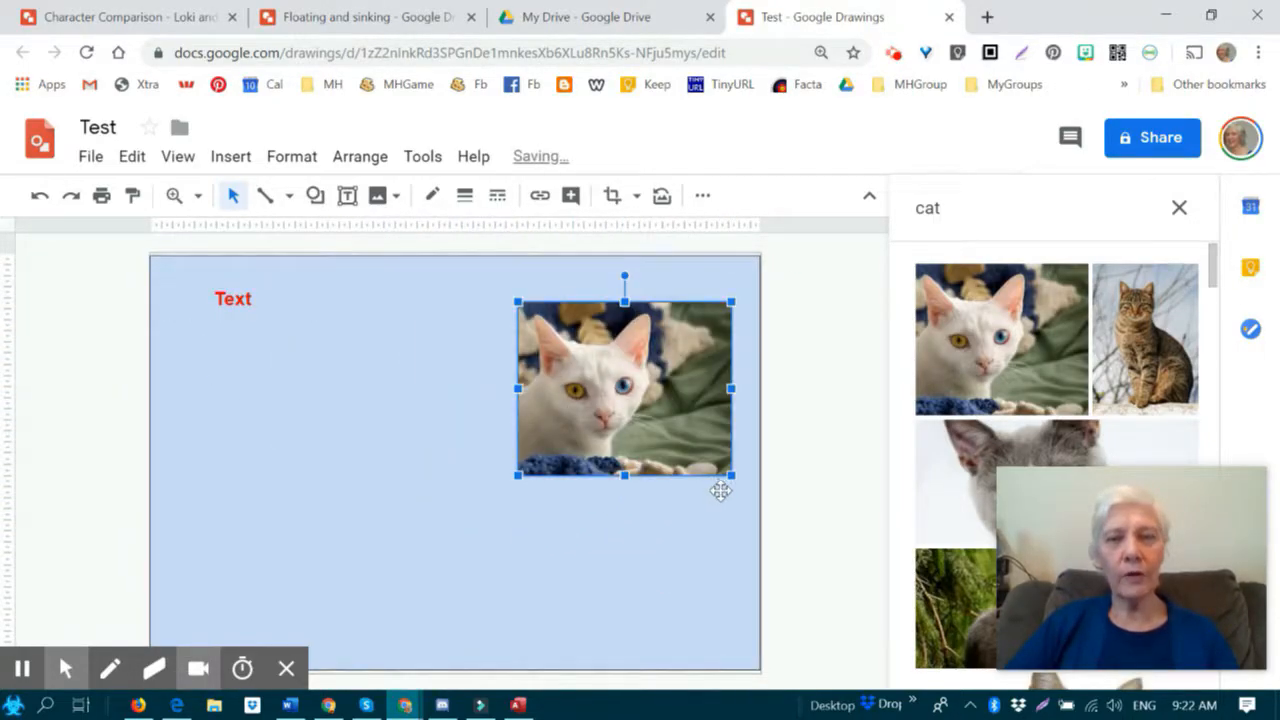
drag(727, 482, 661, 418)
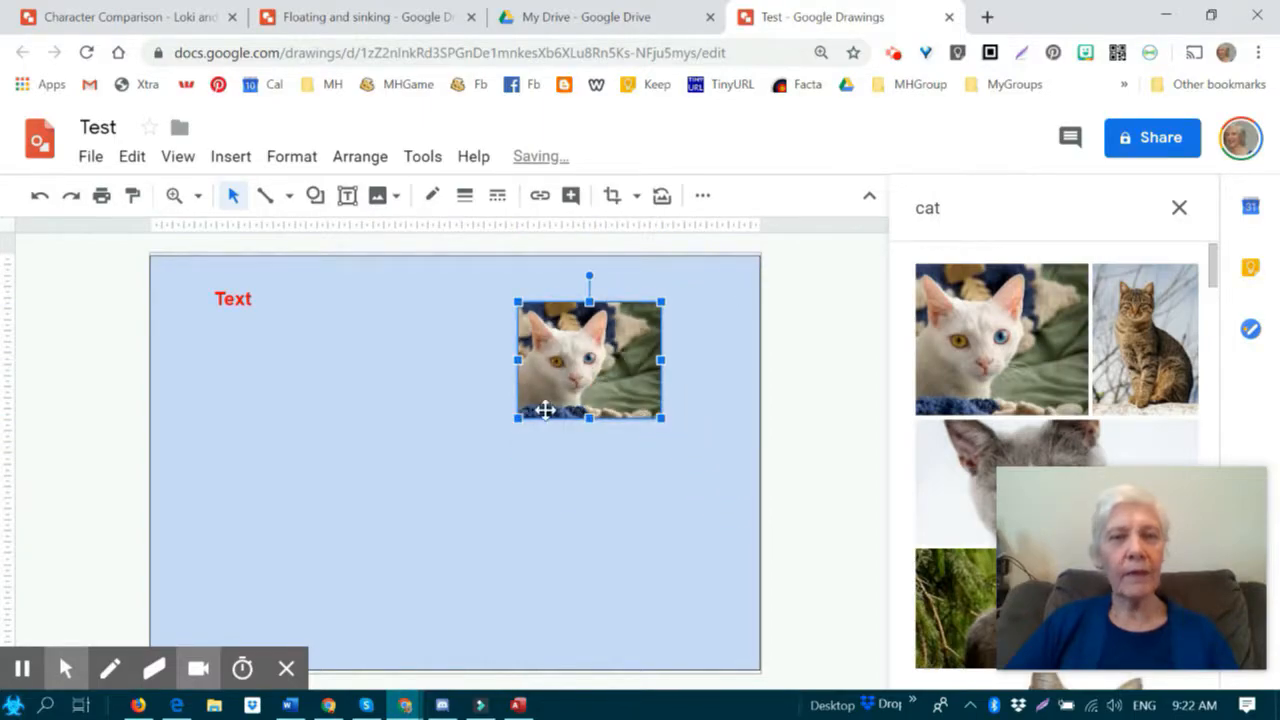
- Draw a heart shape below the cat picture
click(314, 196)
mouse_move(352, 249)
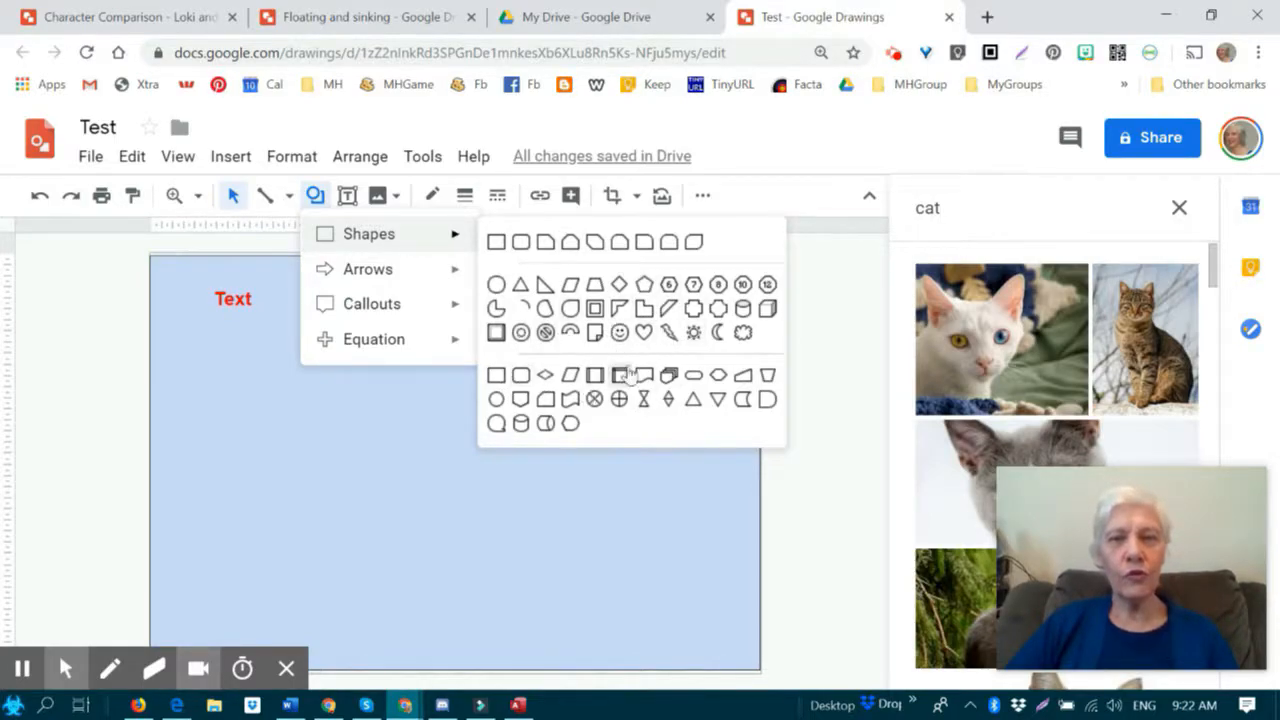
click(645, 336)
drag(447, 442, 568, 600)
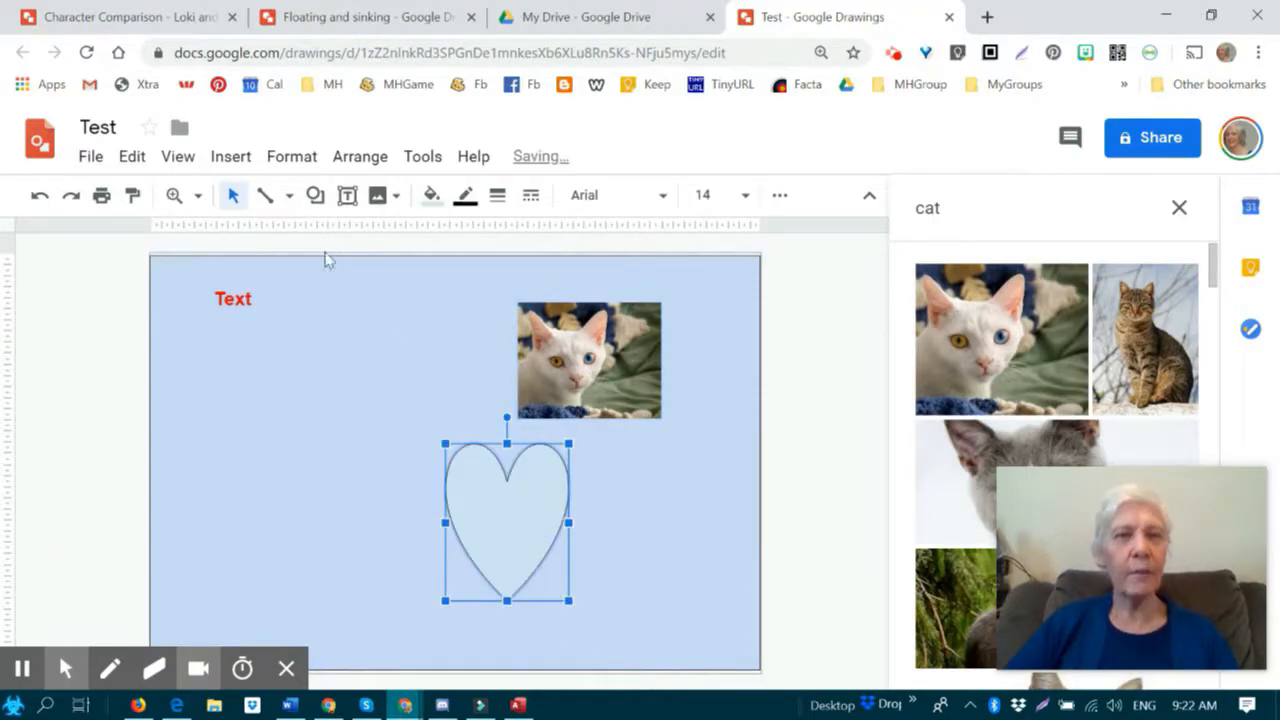
- Draw an upward block arrow to the left of the heart and stretch it downward to make it taller
click(315, 196)
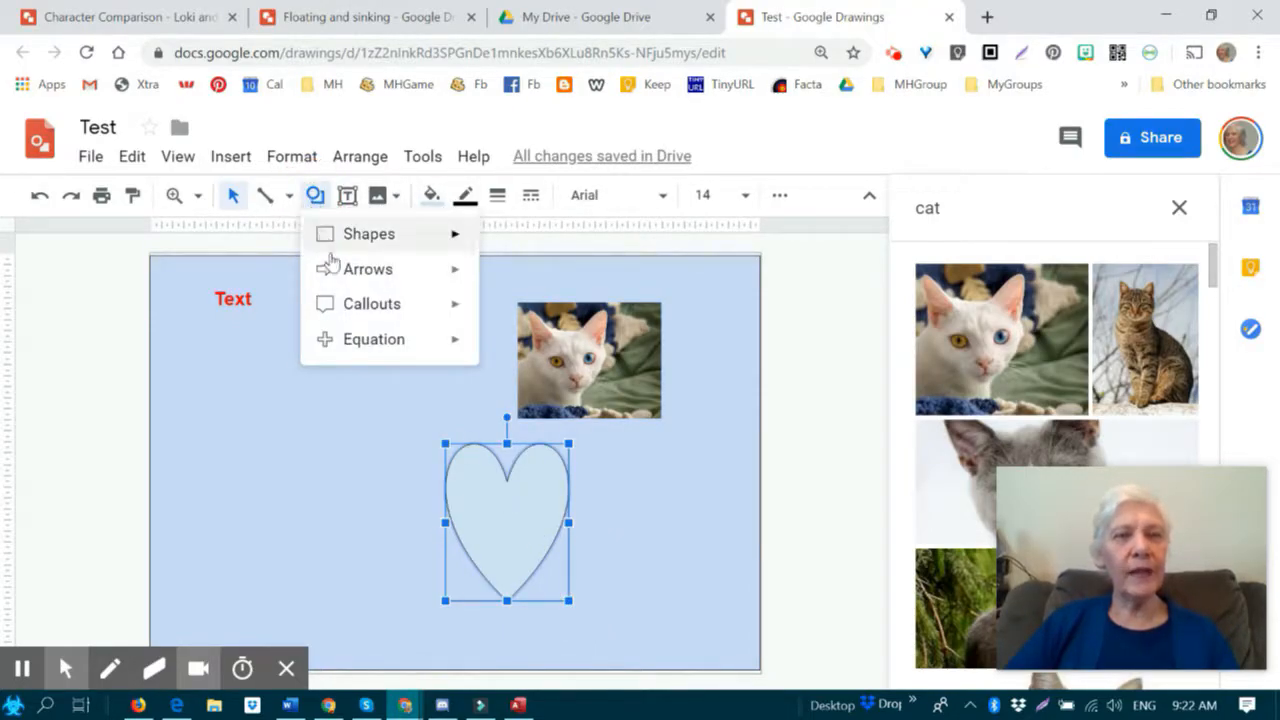
mouse_move(340, 273)
click(544, 280)
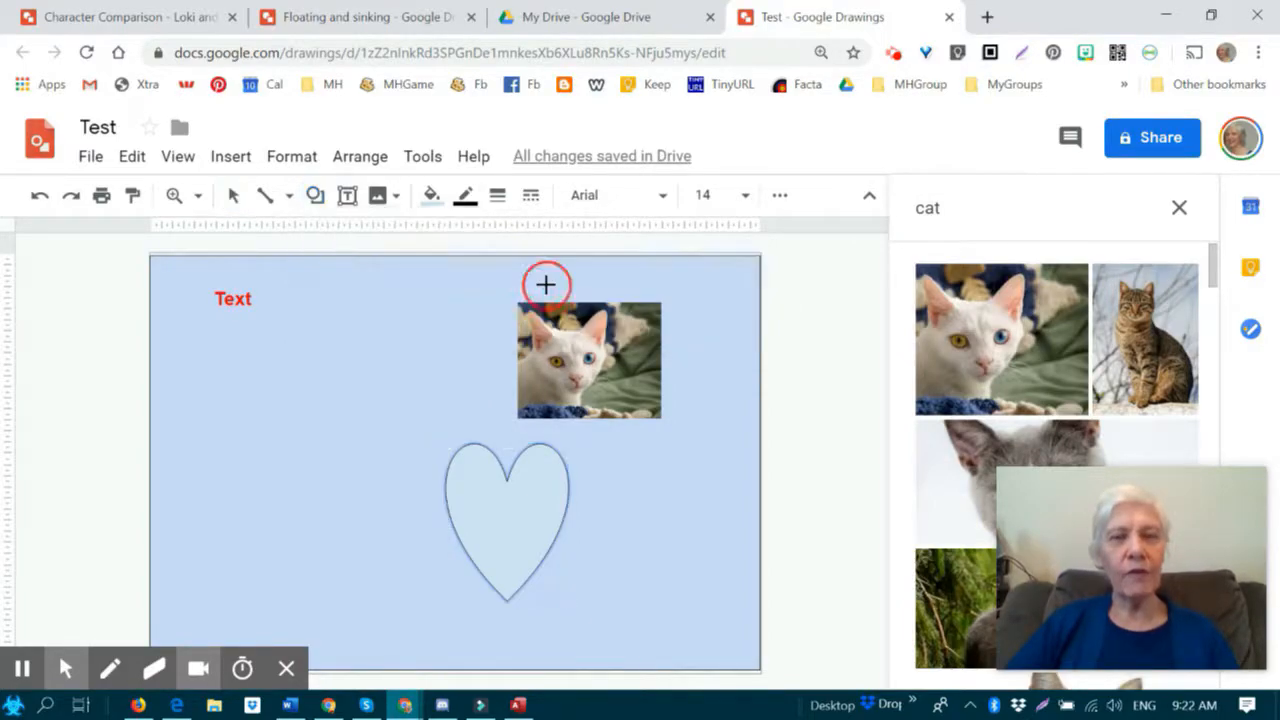
drag(299, 370, 384, 432)
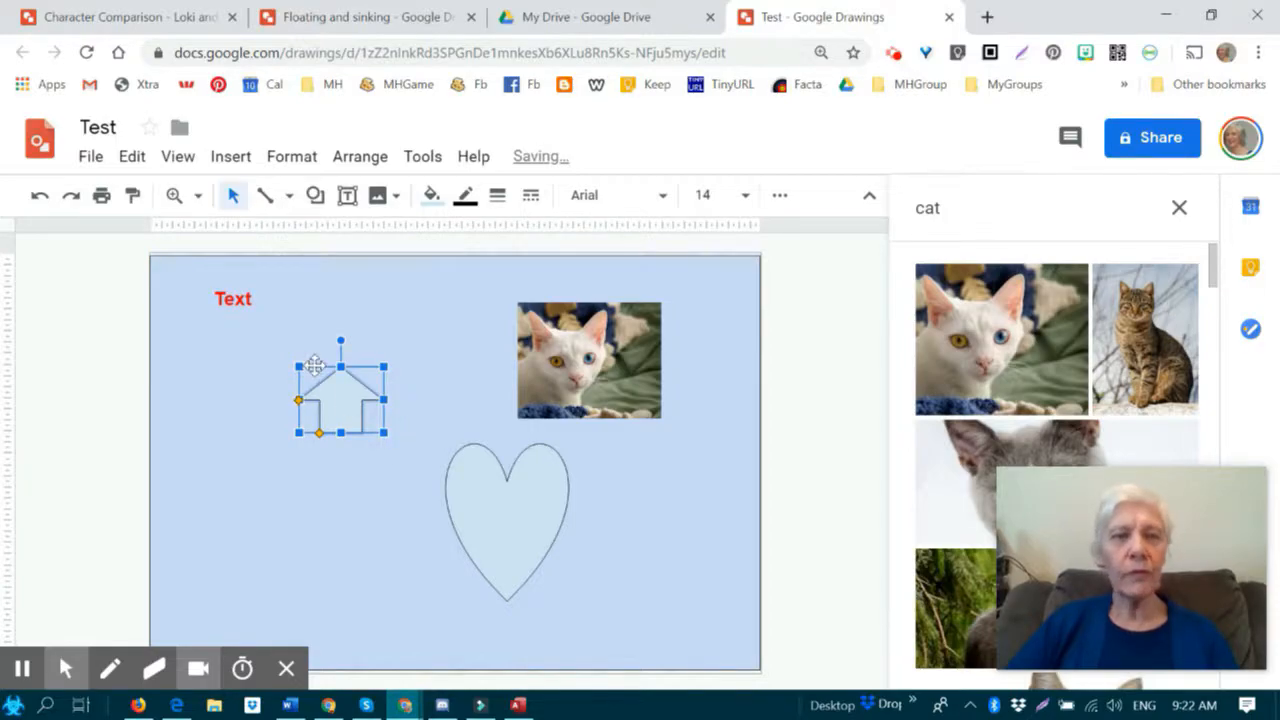
drag(340, 432, 358, 471)
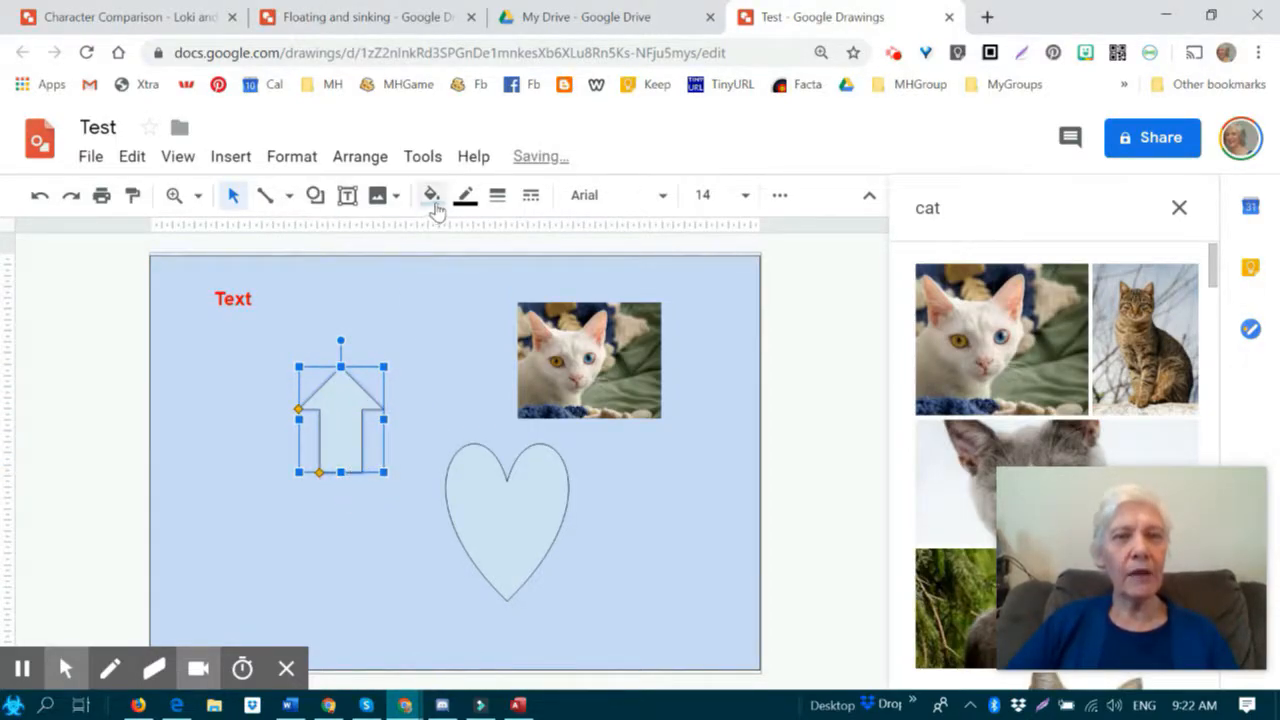
- Draw a wave shape to the right of the heart
click(315, 195)
mouse_move(372, 304)
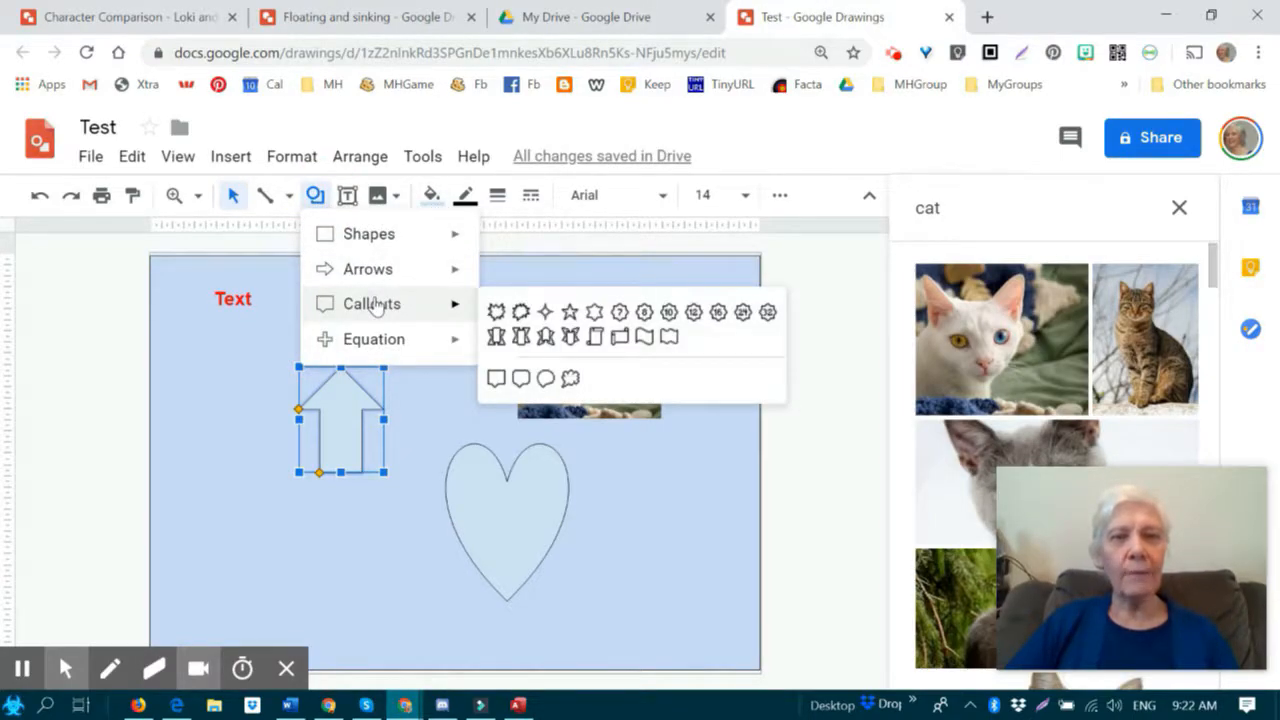
click(643, 338)
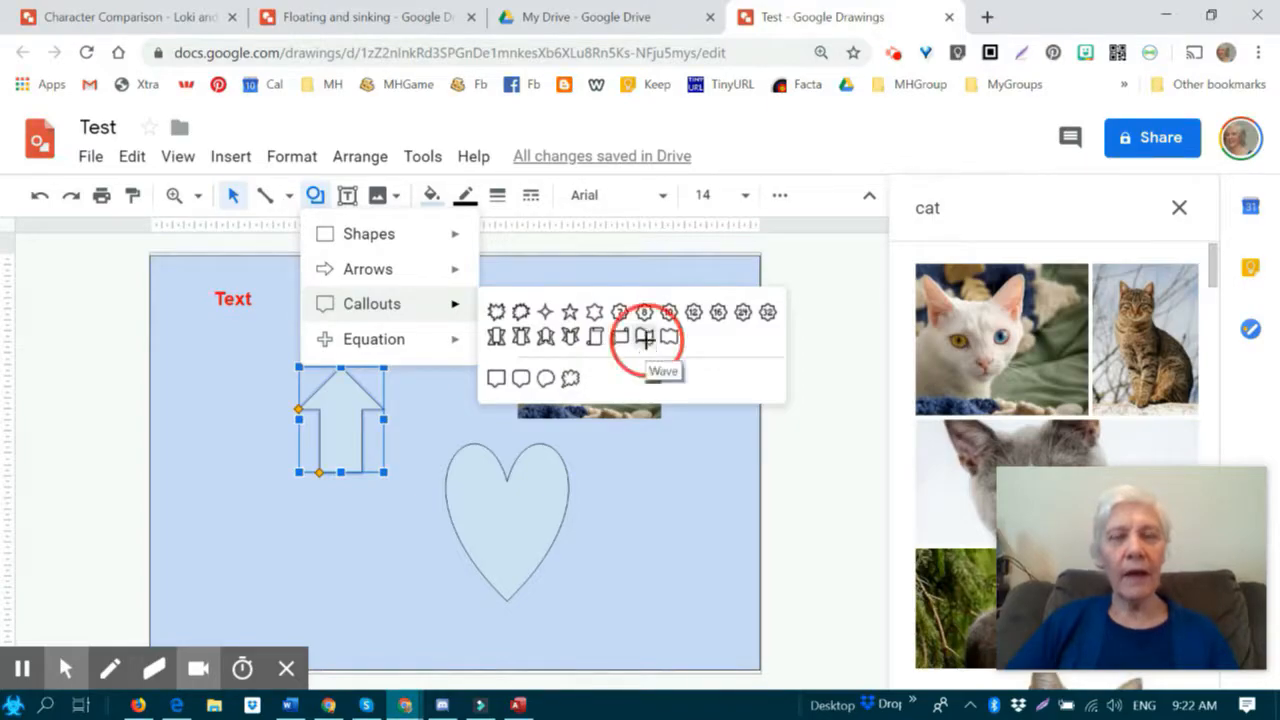
drag(600, 471, 714, 543)
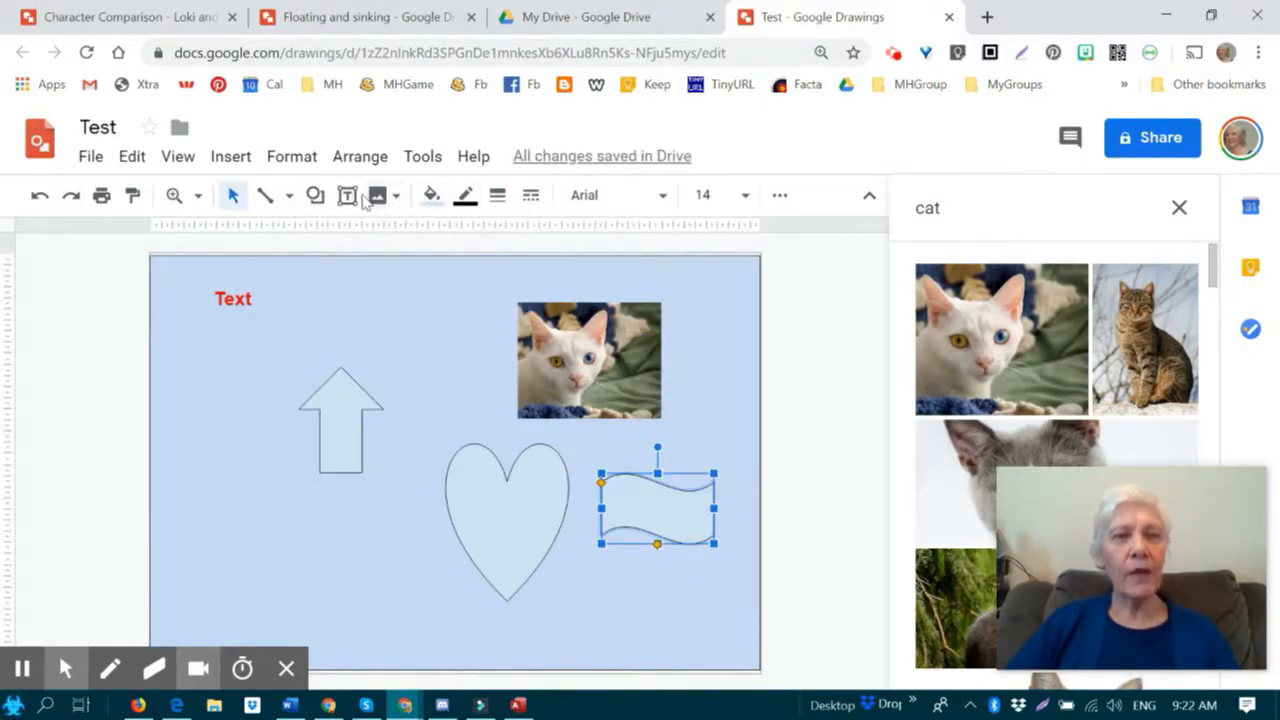
- Draw an oval speech bubble callout and position it over the upper-right corner of the cat picture
click(315, 195)
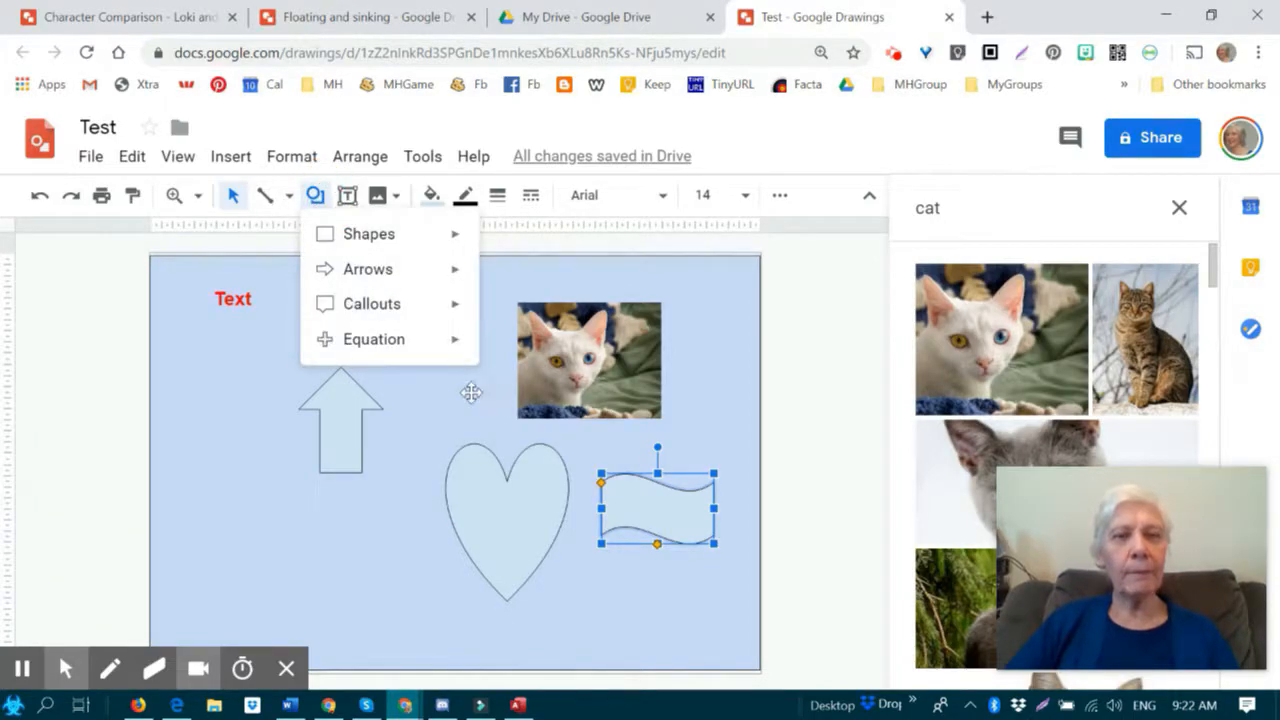
mouse_move(372, 316)
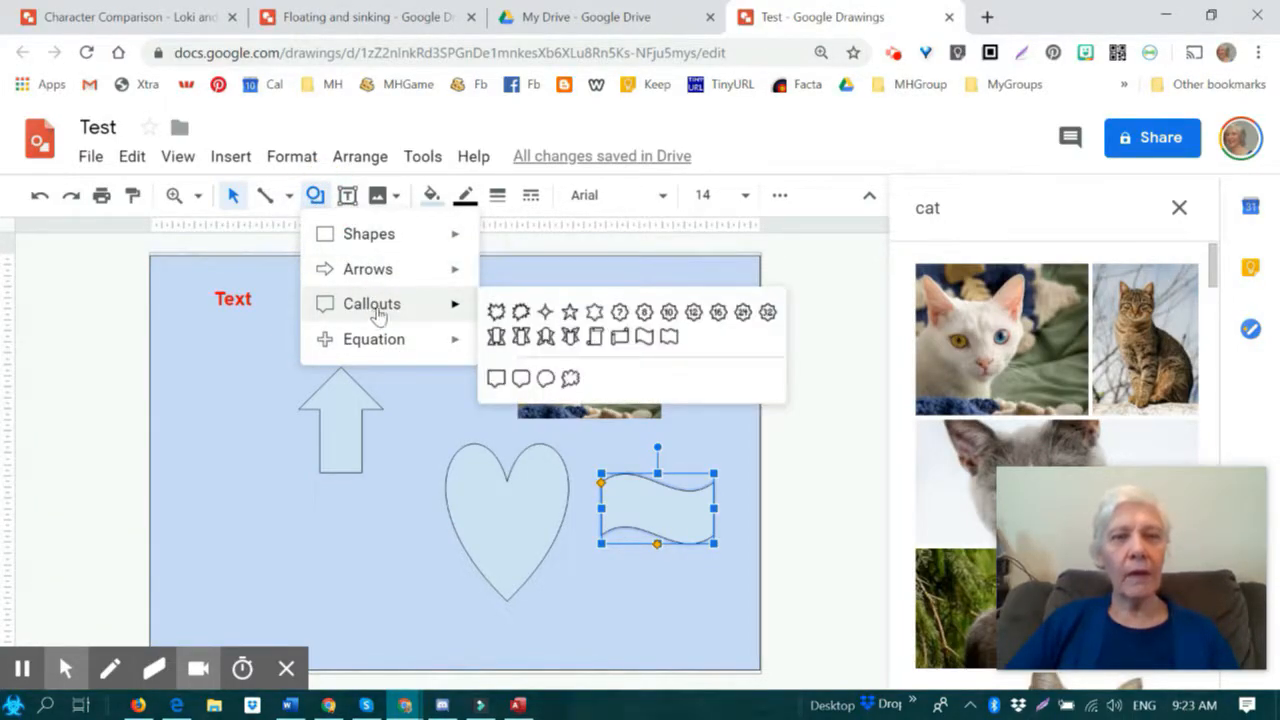
click(545, 377)
drag(408, 366, 507, 294)
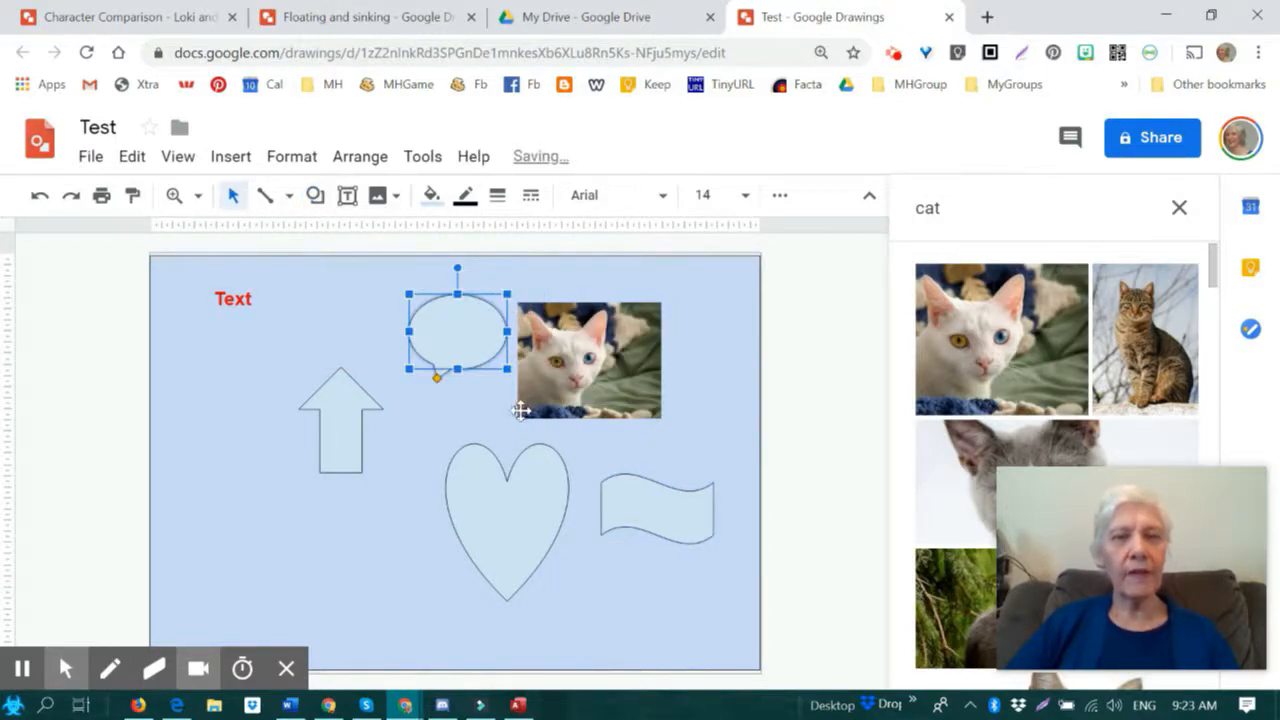
drag(585, 335, 643, 309)
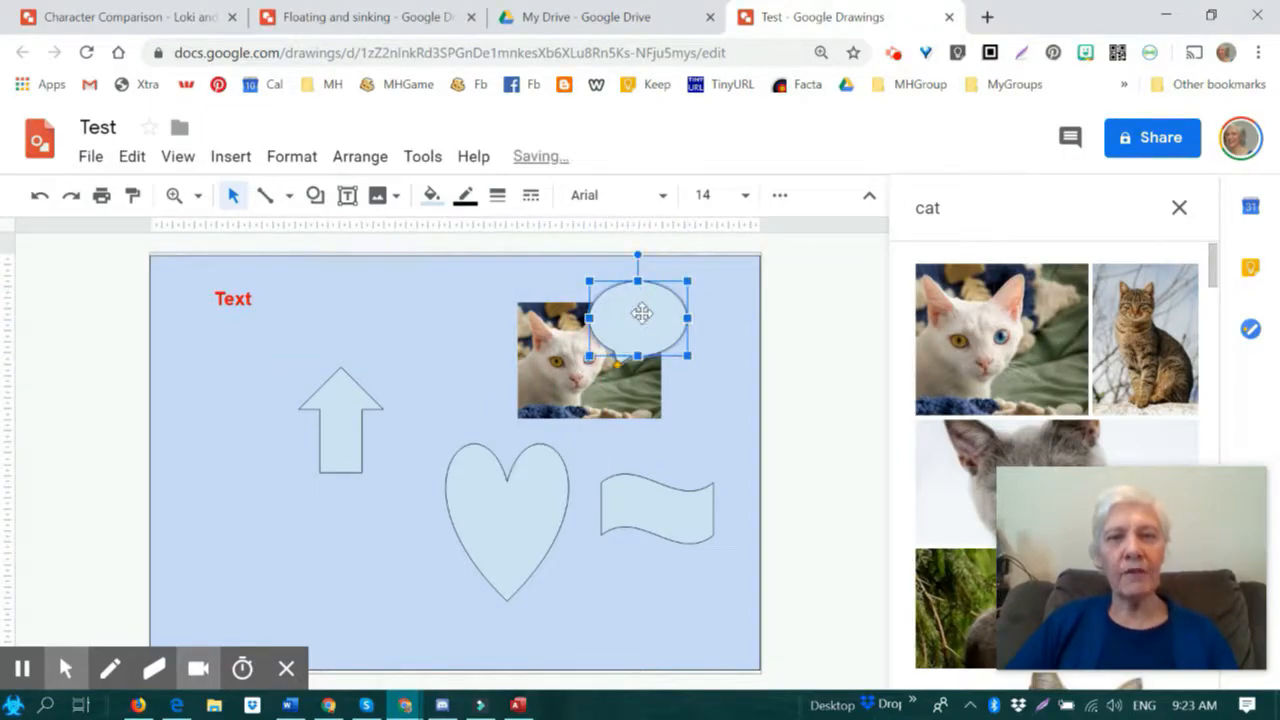
- Add the text "Meow" to the speech bubble and set its font size to 18
click(644, 318)
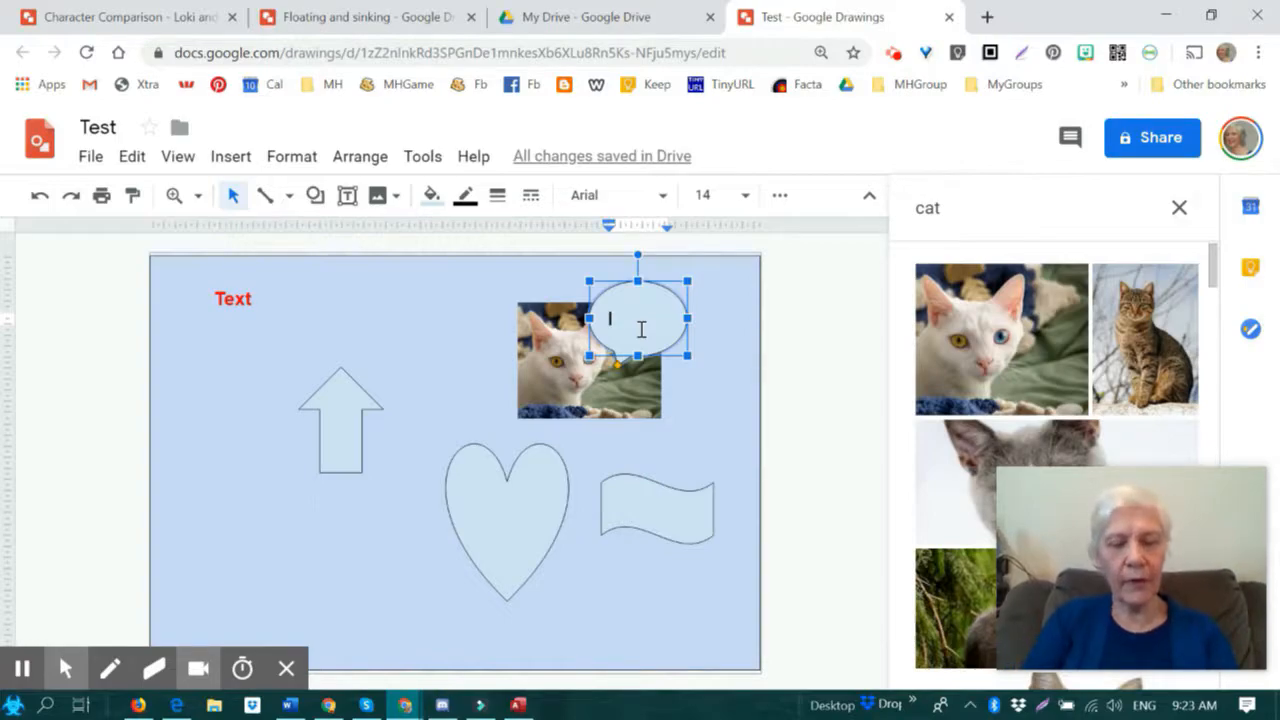
text(t)
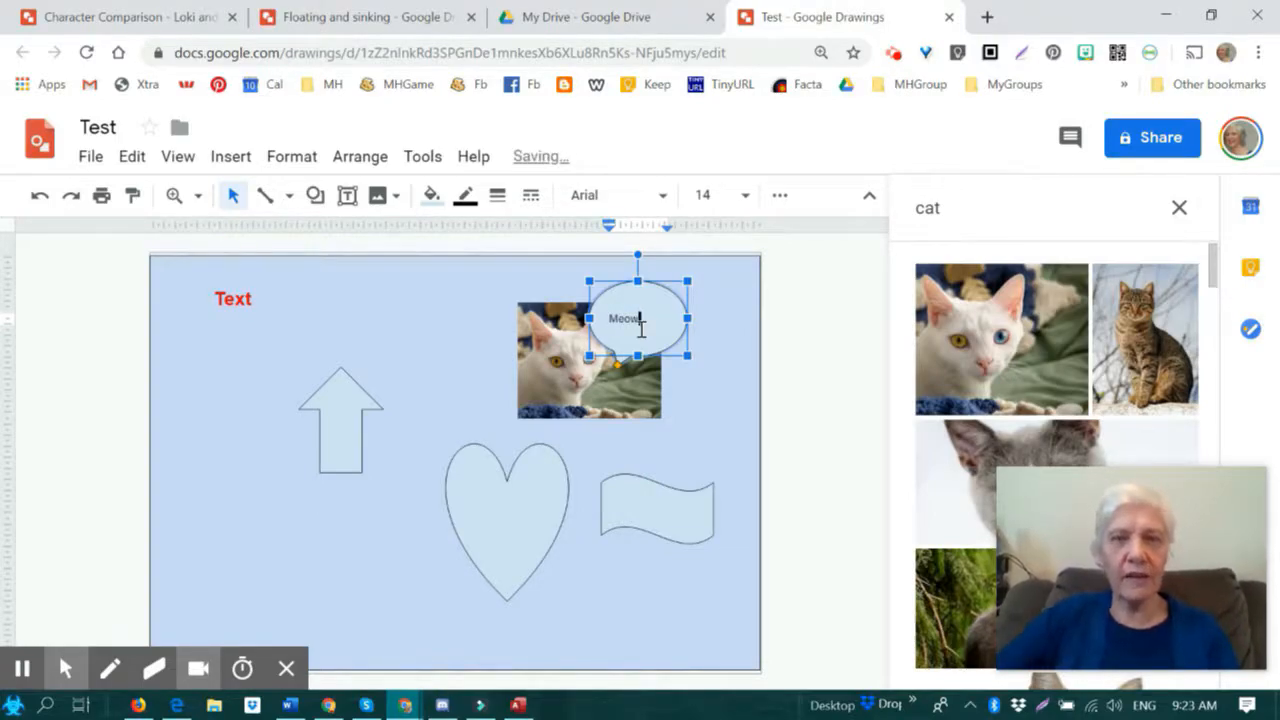
double_click(612, 318)
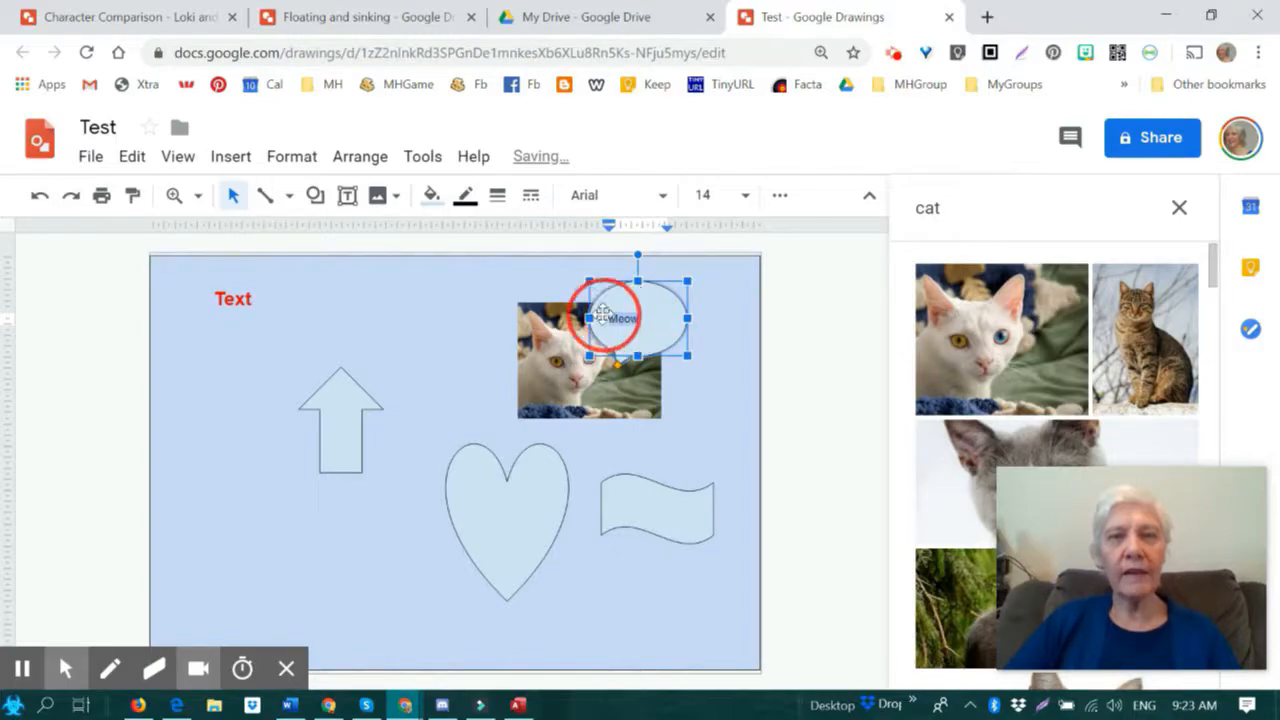
click(724, 196)
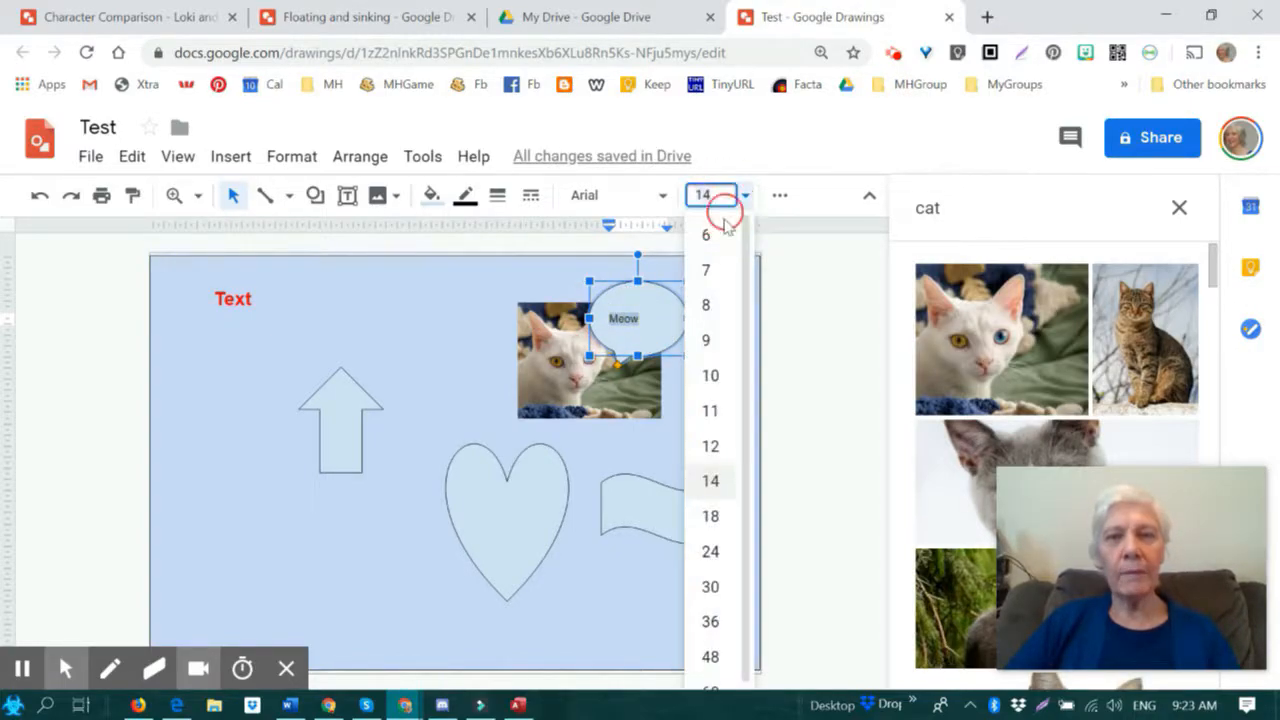
click(710, 516)
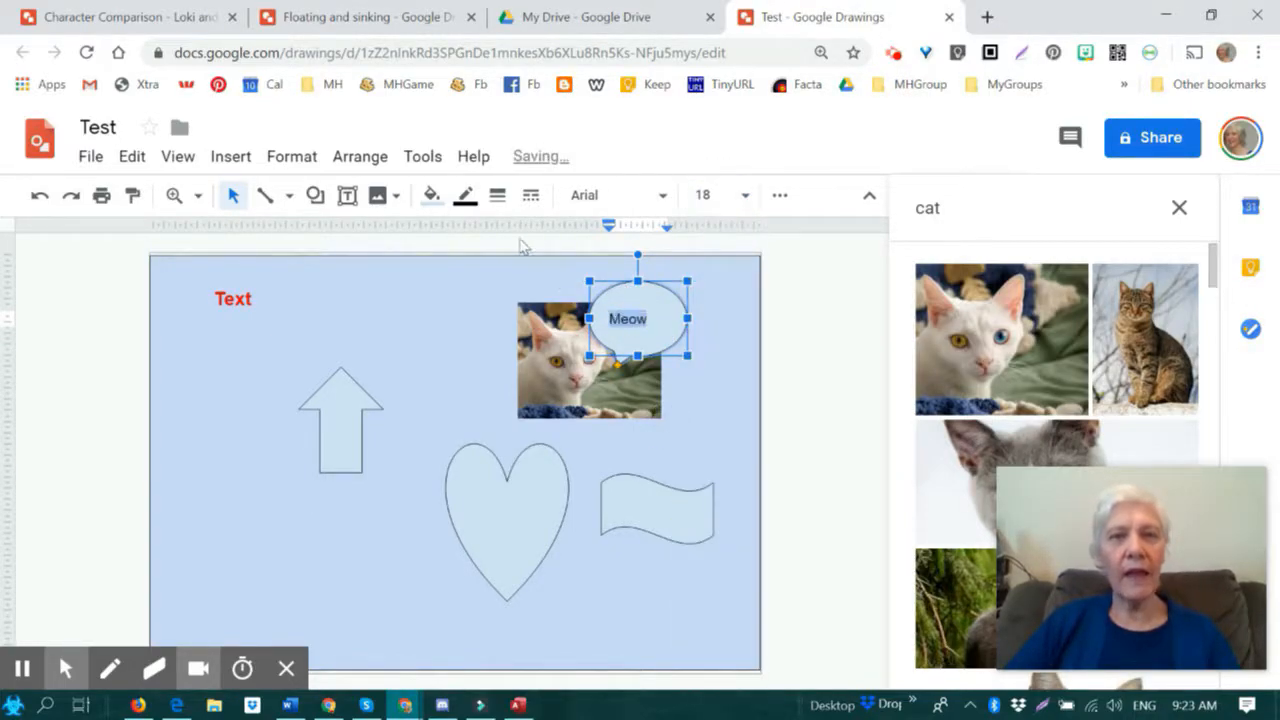
- Give the speech bubble a red outline and move it slightly further right over the edge of the cat picture
click(465, 195)
click(500, 296)
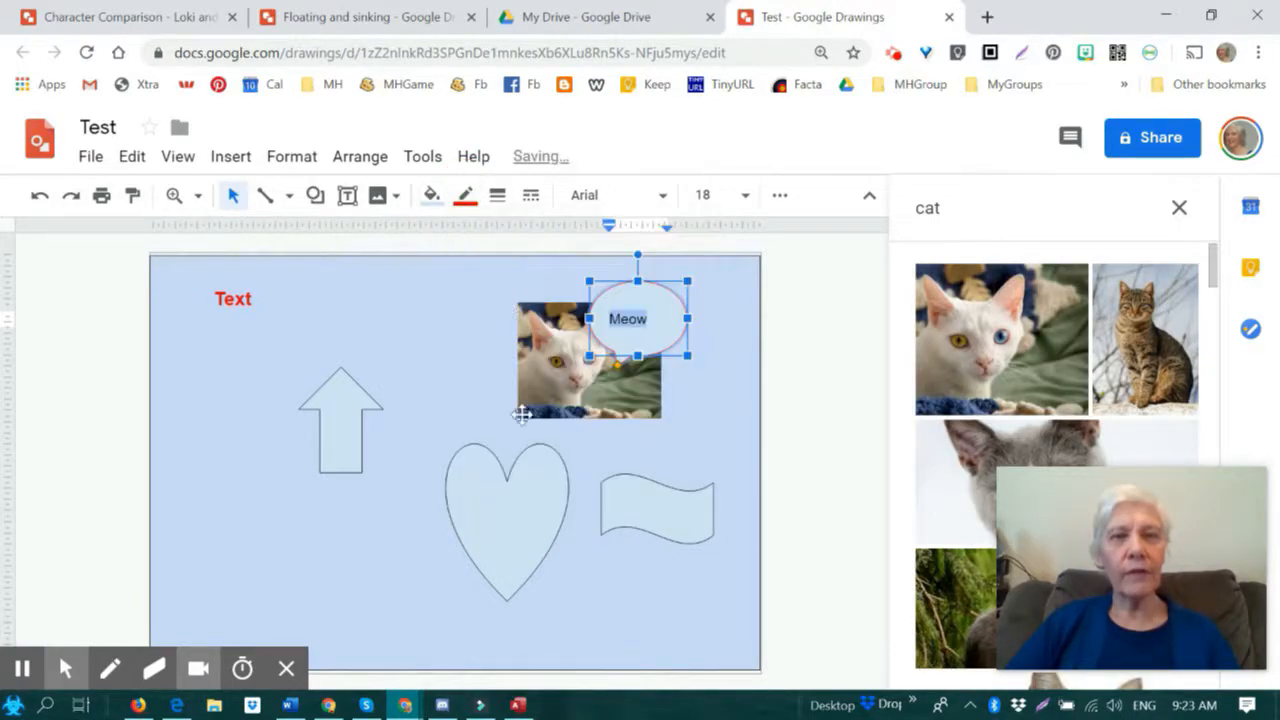
click(636, 542)
drag(645, 320, 677, 318)
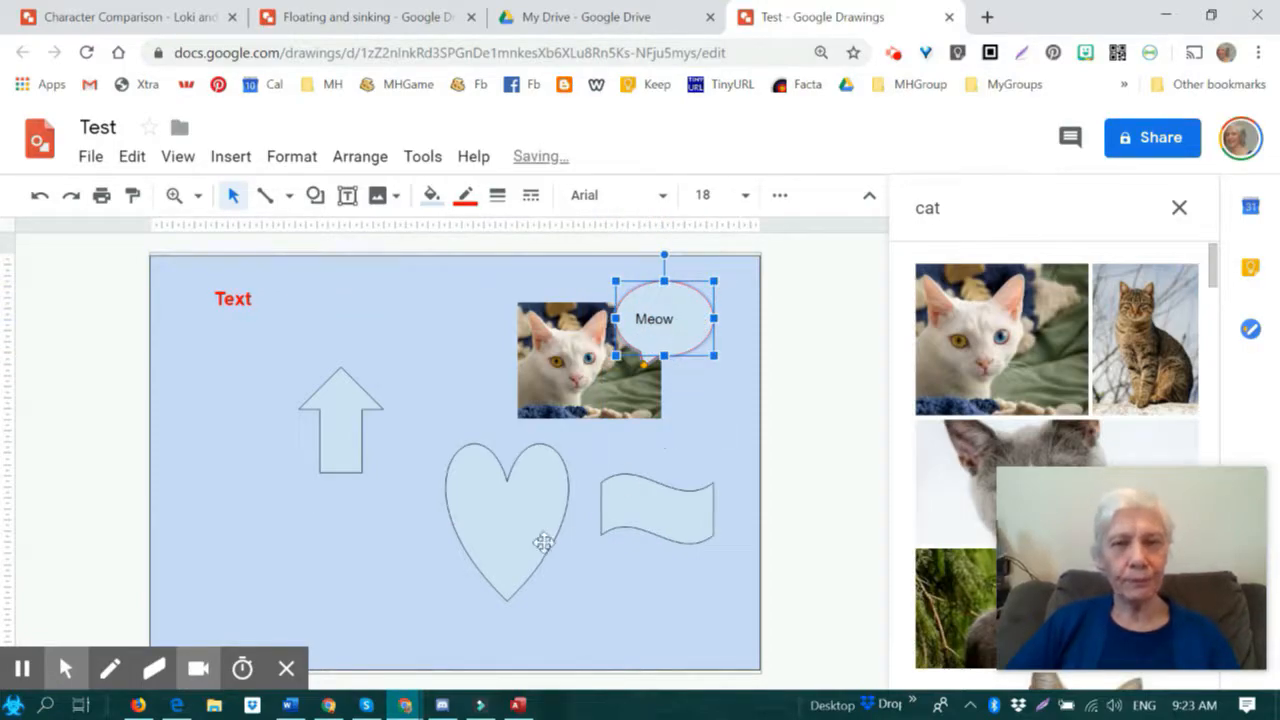
- Draw a steep straight line to the left of the block arrow, below the red text
click(380, 410)
click(289, 196)
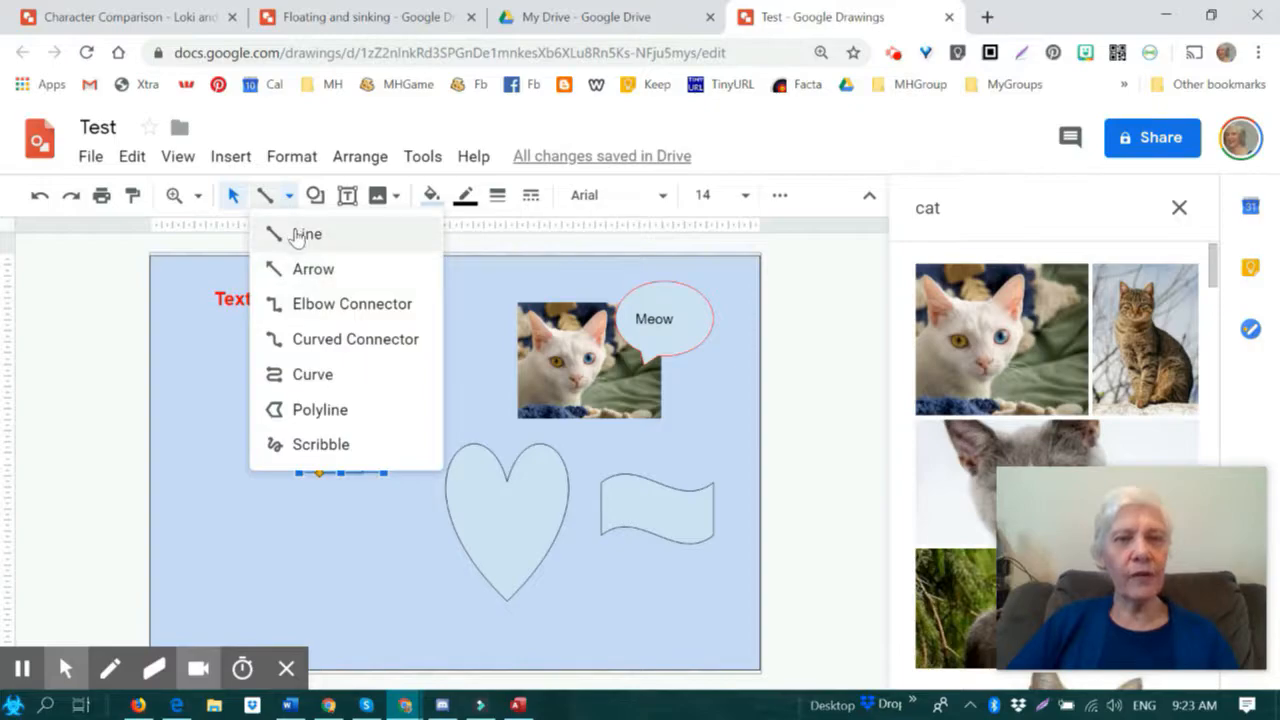
click(303, 234)
drag(213, 378, 240, 517)
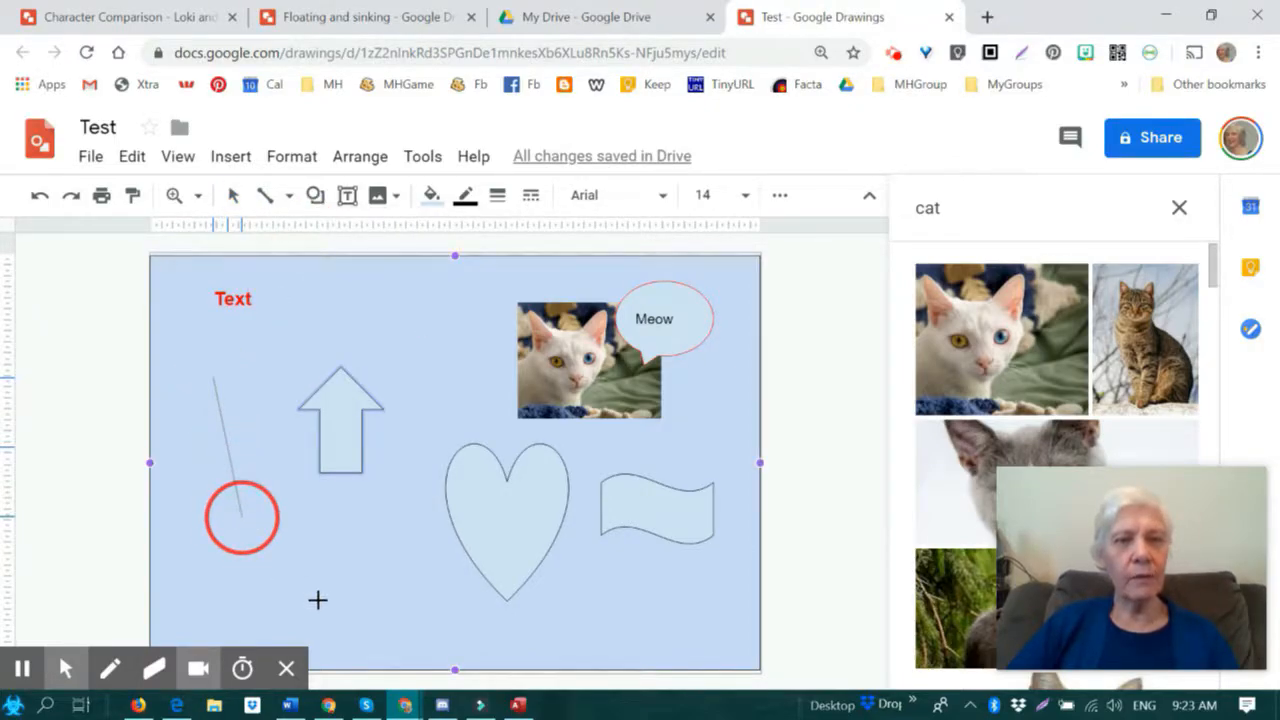
- Draw a downward-pointing arrow line between the straight line and the block arrow
click(288, 197)
click(310, 281)
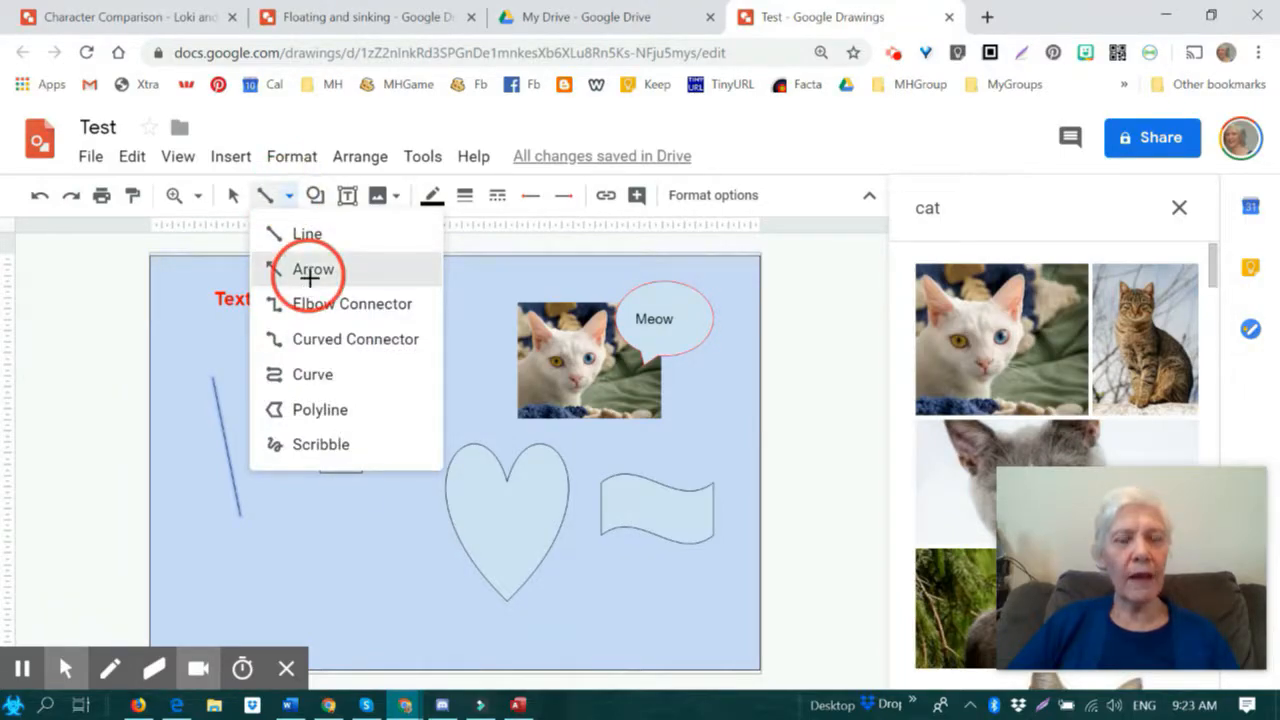
drag(268, 382, 279, 476)
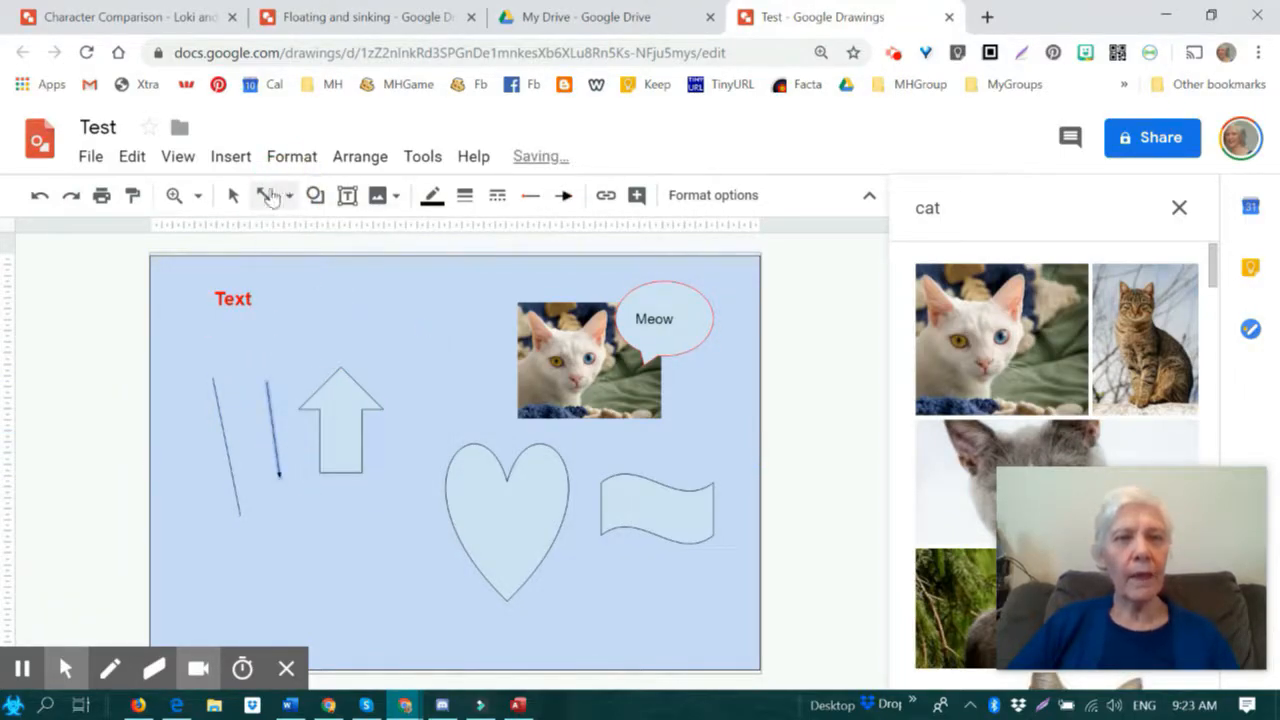
- Link the tip of the block arrow to the top notch of the heart with a curved connector
click(288, 196)
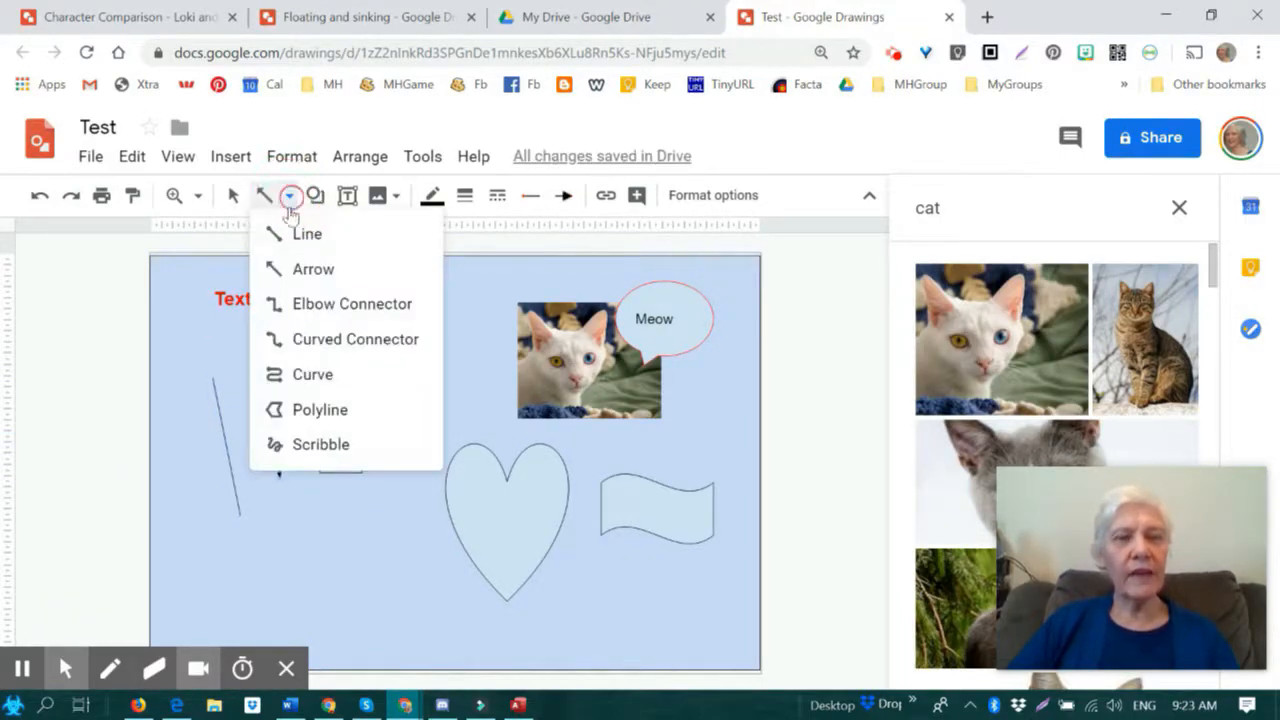
click(310, 344)
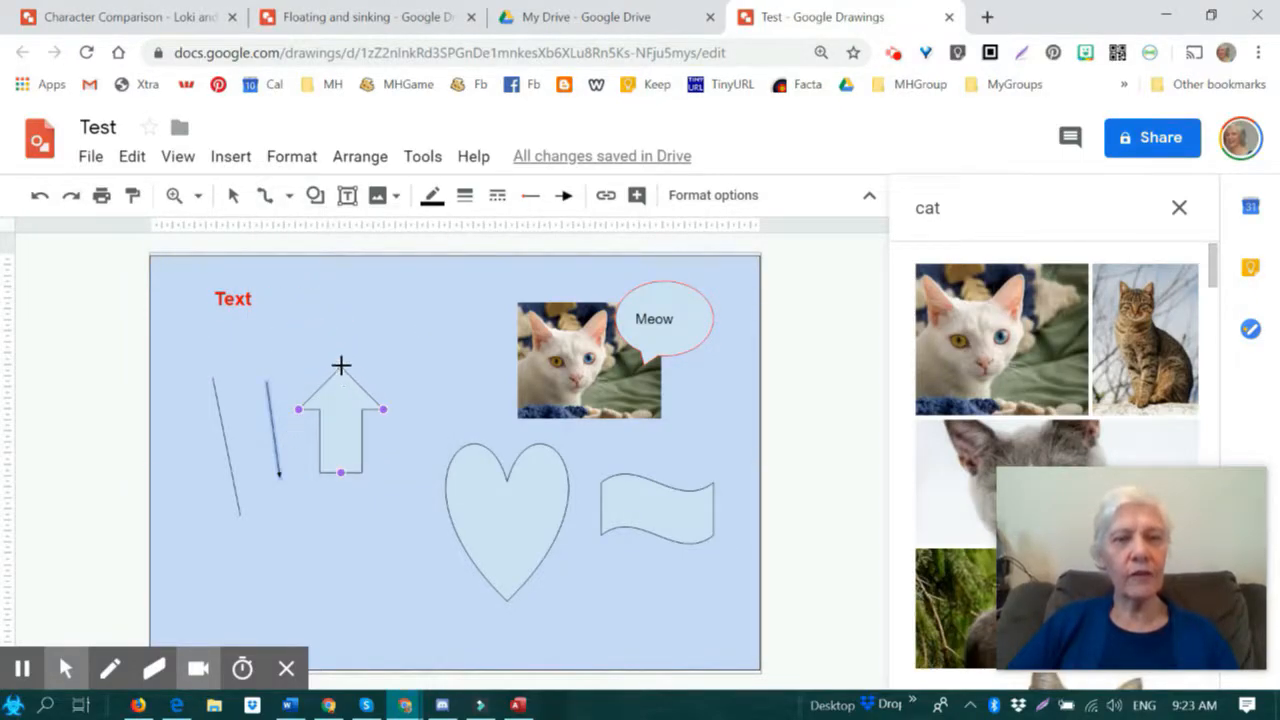
drag(341, 368, 506, 480)
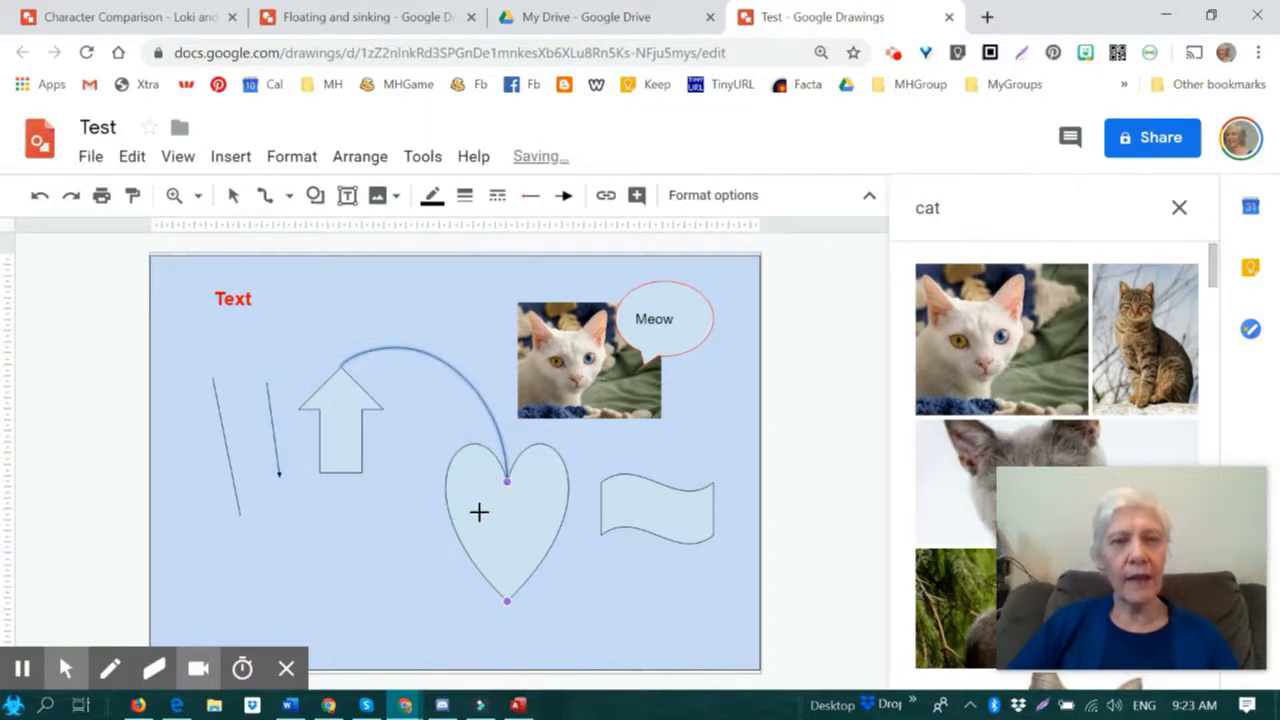
- Draw a winding multi-point curve that starts above the block arrow, passes between it and the heart, and loops back below the arrow
click(289, 196)
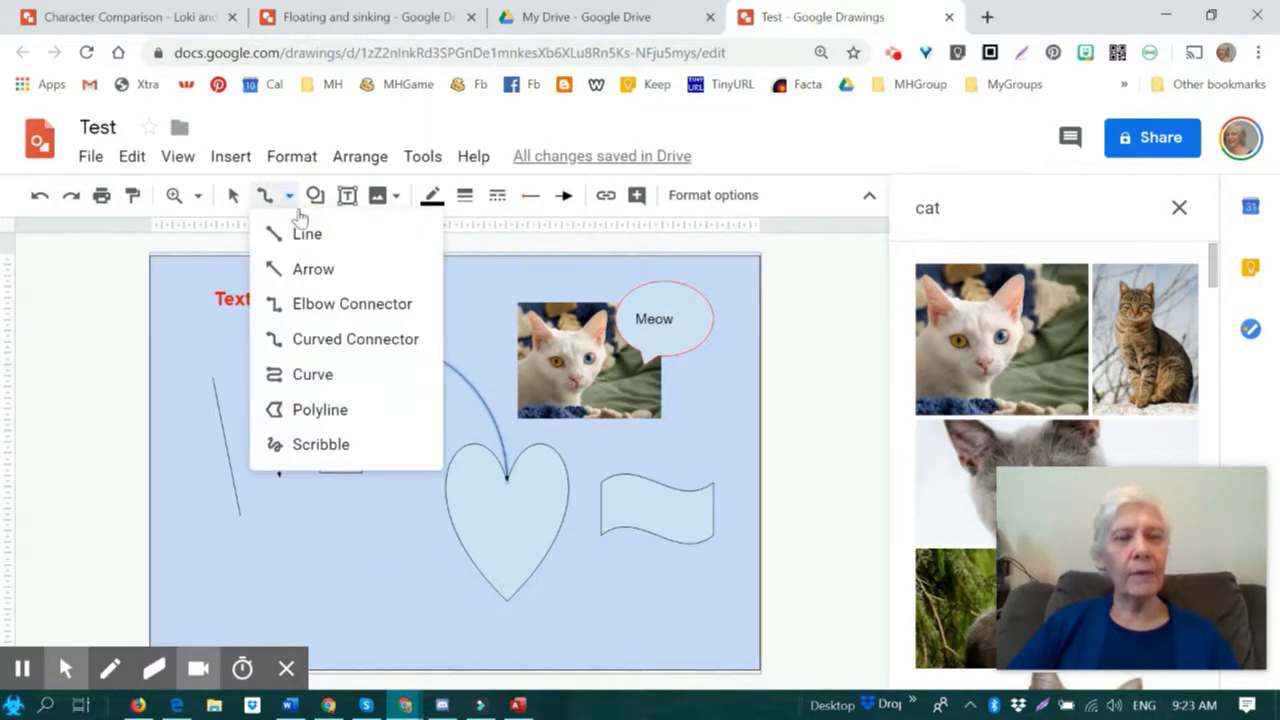
click(313, 373)
click(268, 342)
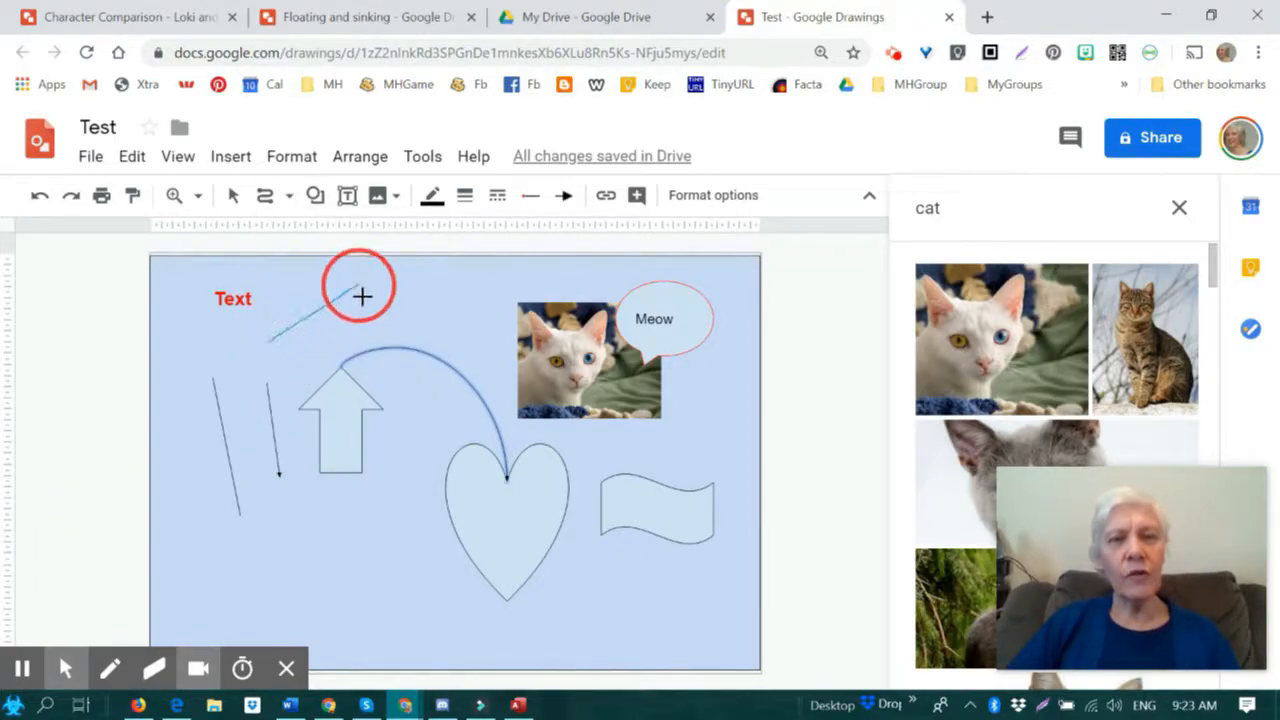
click(367, 310)
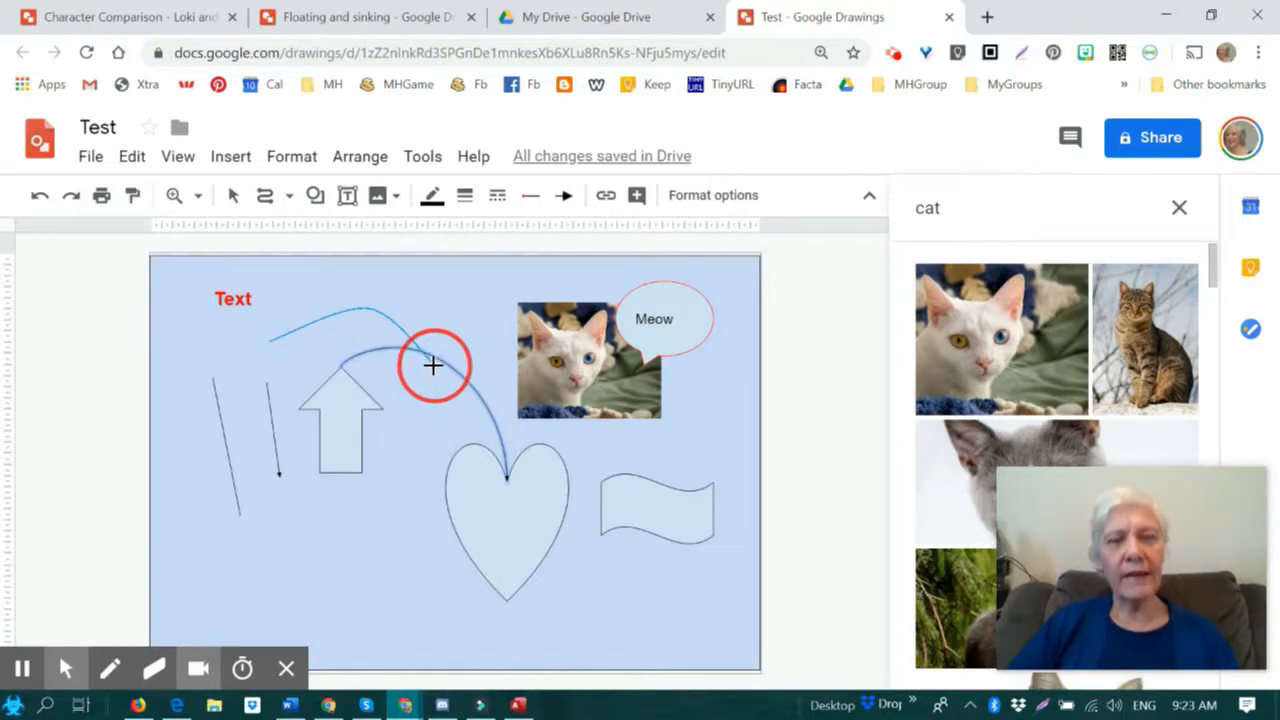
click(432, 369)
mouse_move(392, 455)
mouse_down()
mouse_move(443, 571)
mouse_move(422, 597)
mouse_move(411, 583)
mouse_move(319, 580)
mouse_move(384, 535)
mouse_move(499, 543)
mouse_move(378, 516)
mouse_up()
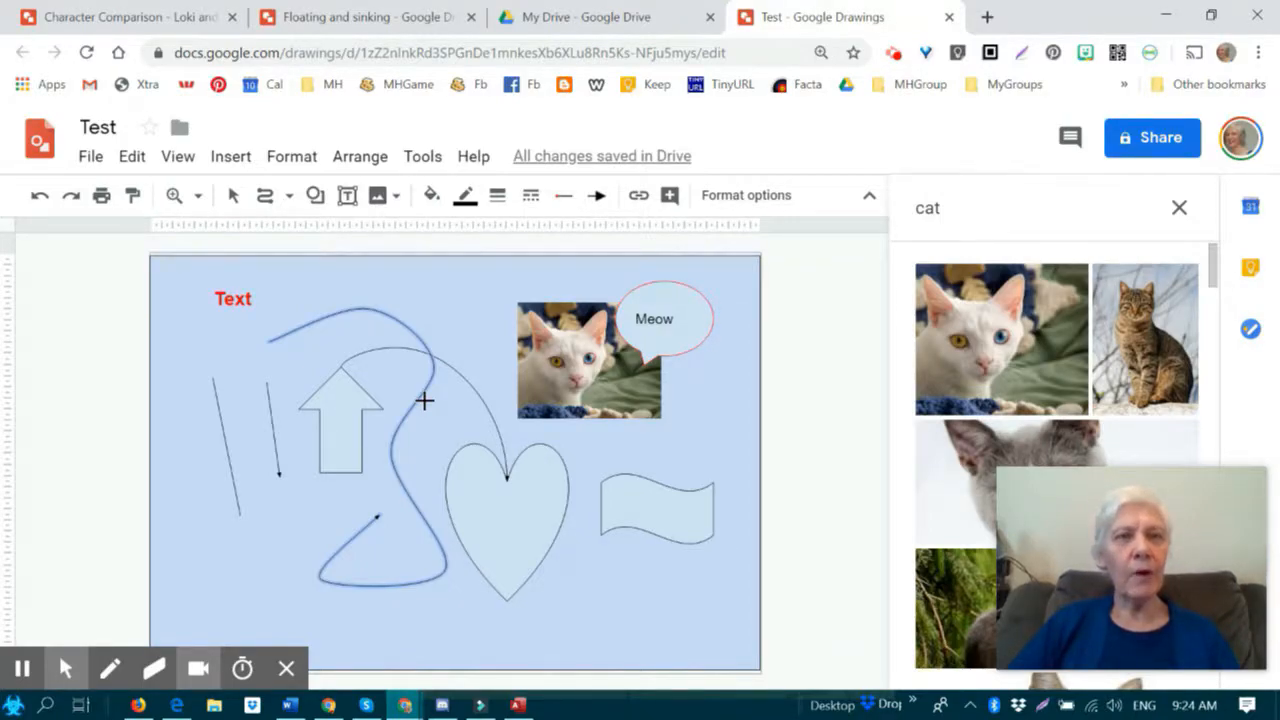
- Switch to the "Character Comparison - Loki and Maui" drawing and look through its insert and format options
click(120, 19)
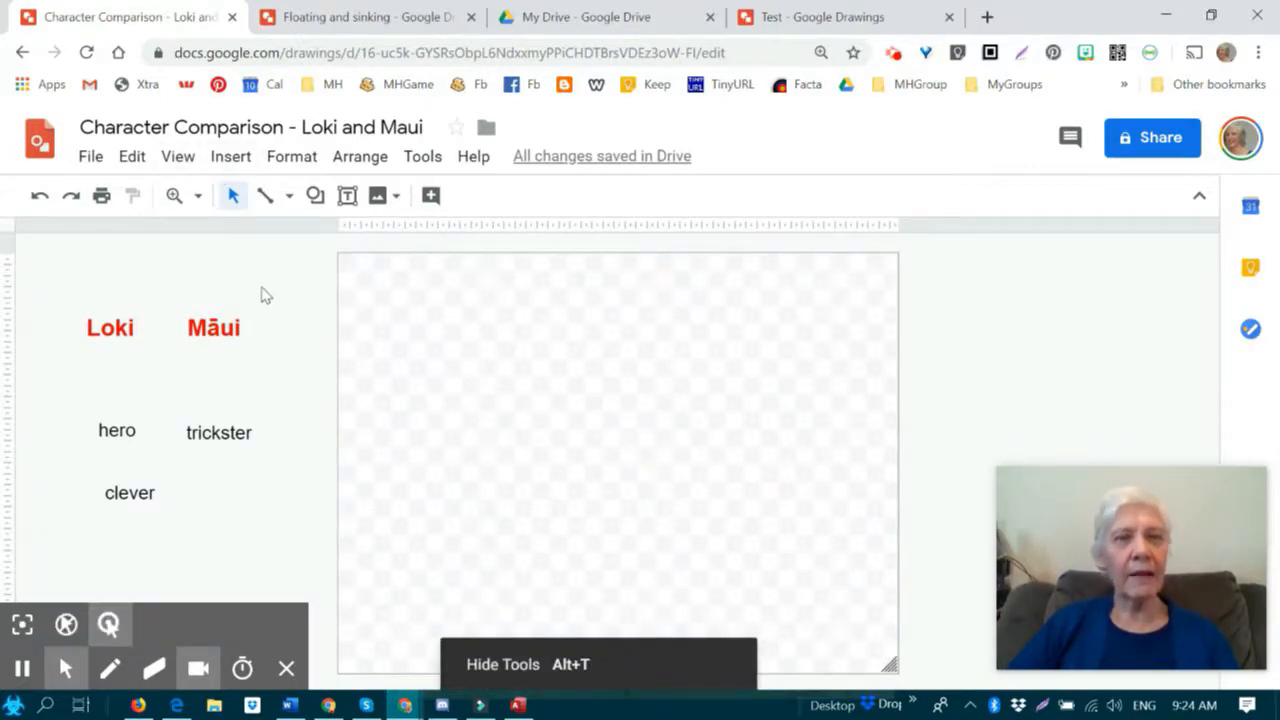
click(242, 158)
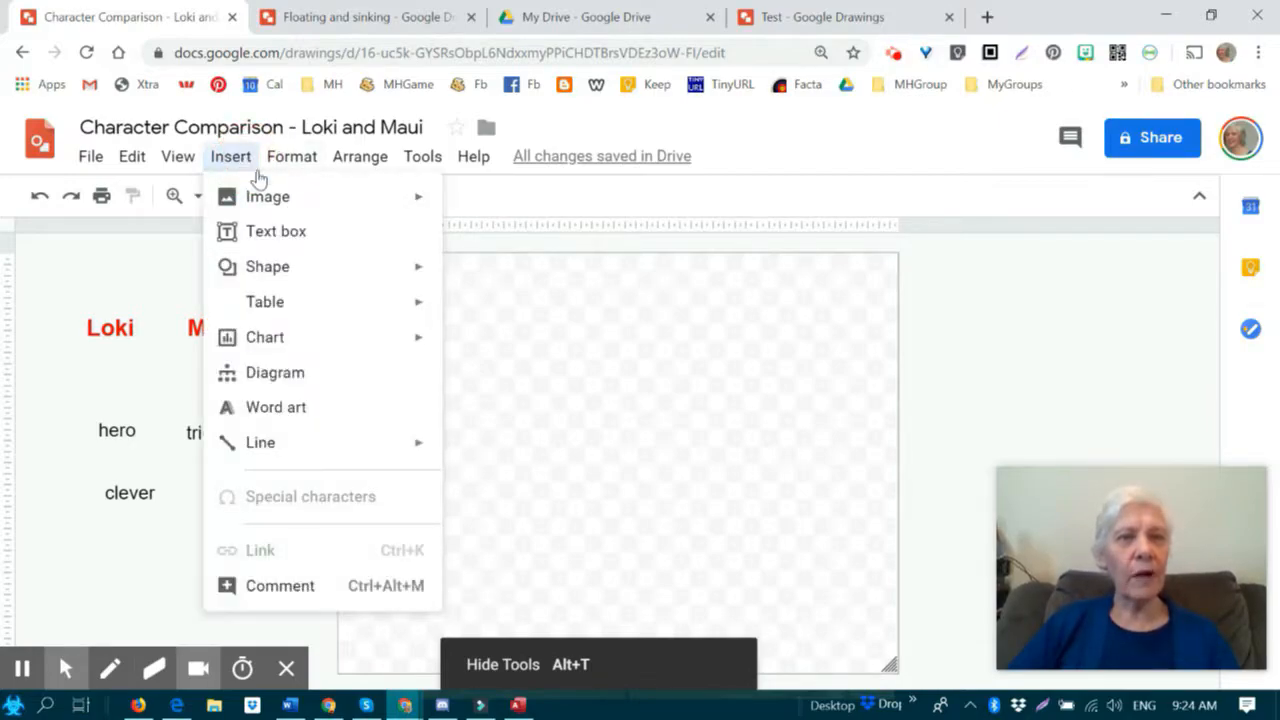
mouse_move(266, 157)
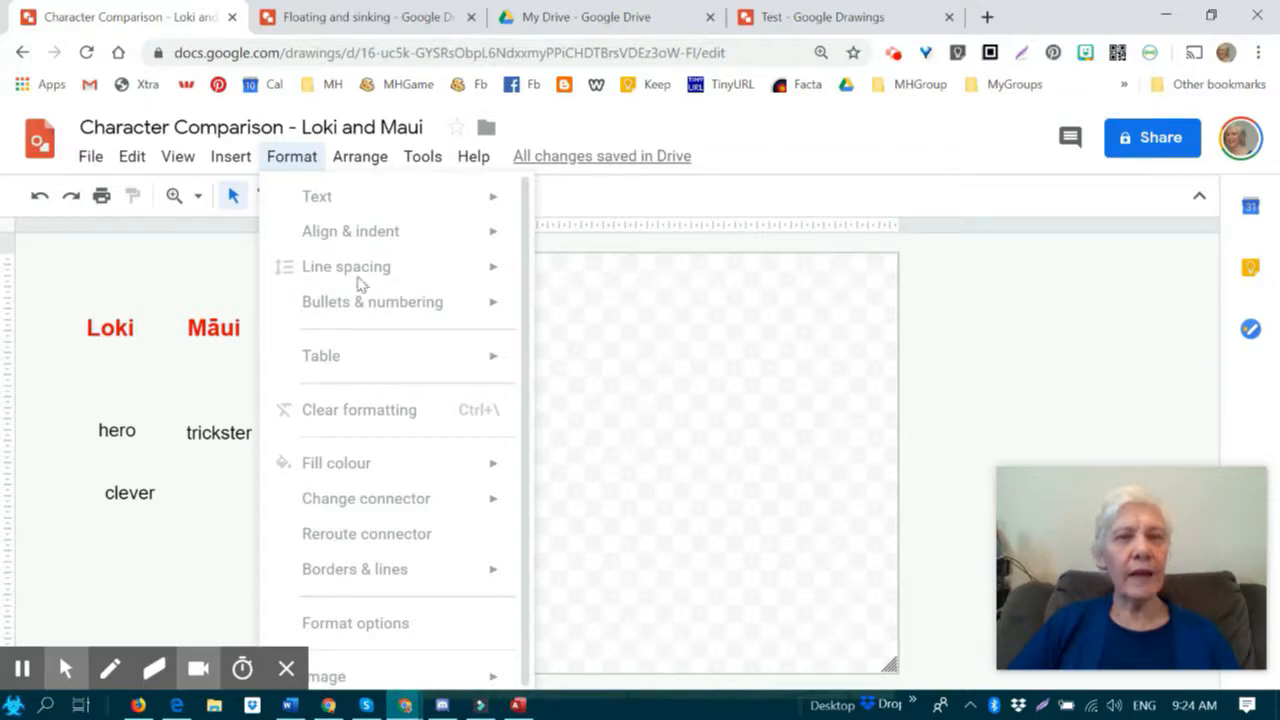
click(200, 266)
- Cover the whole canvas with a rectangle and fill it with light blue
click(315, 196)
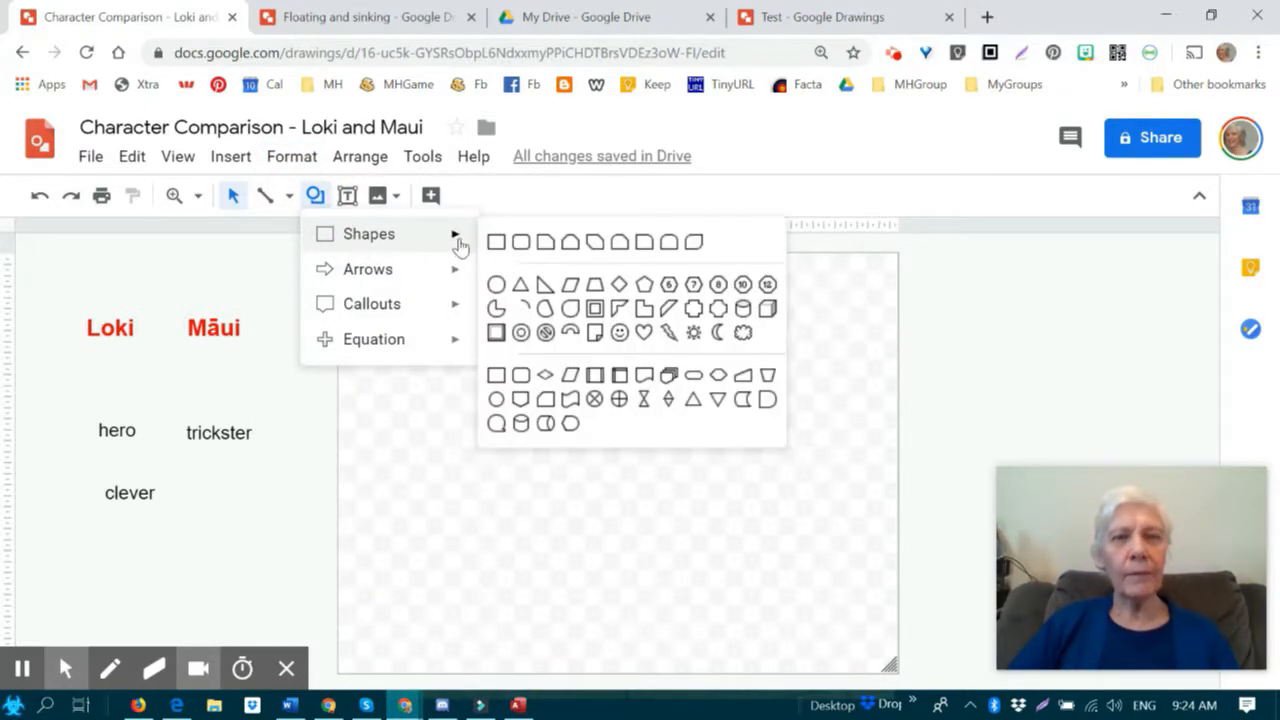
click(496, 243)
drag(338, 256, 898, 667)
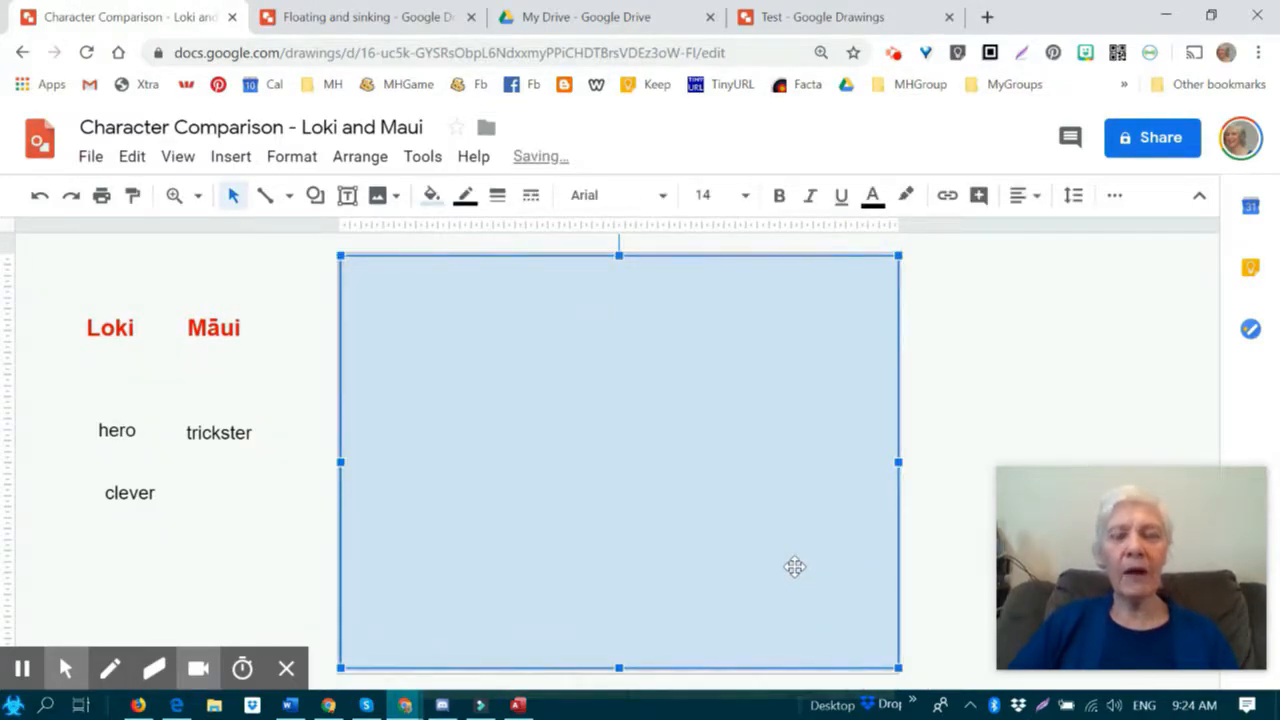
click(432, 196)
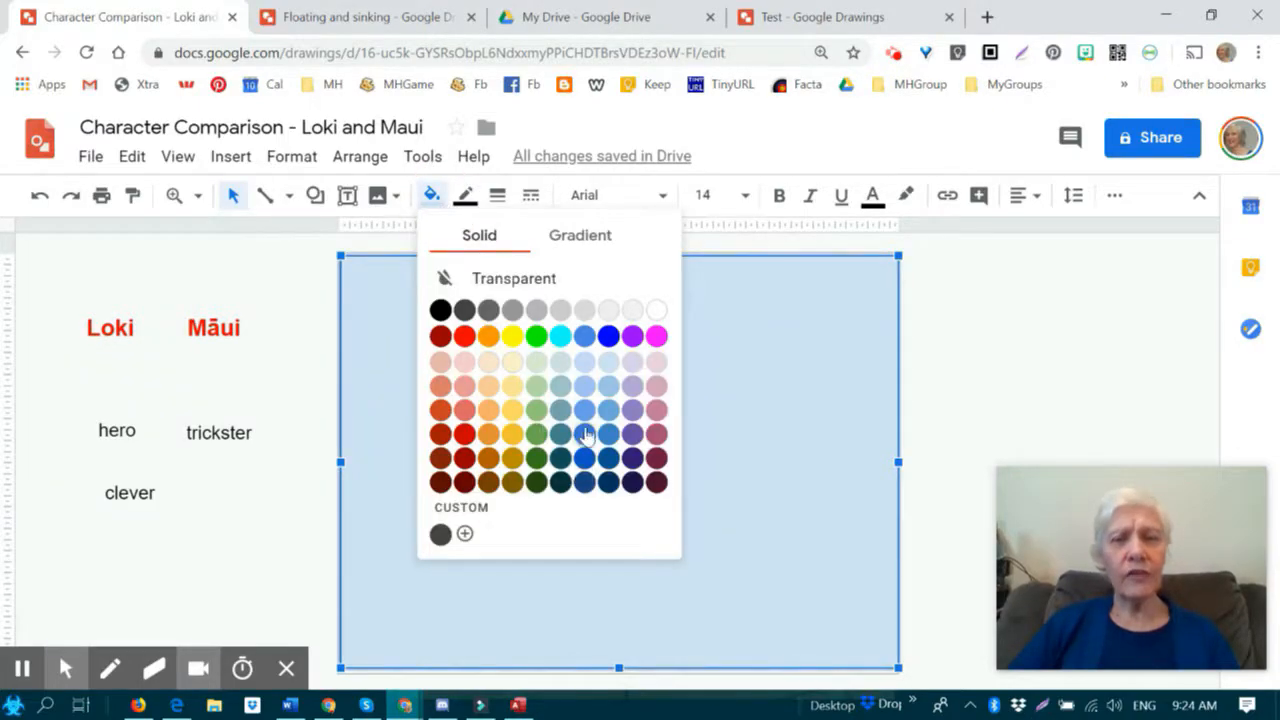
click(609, 366)
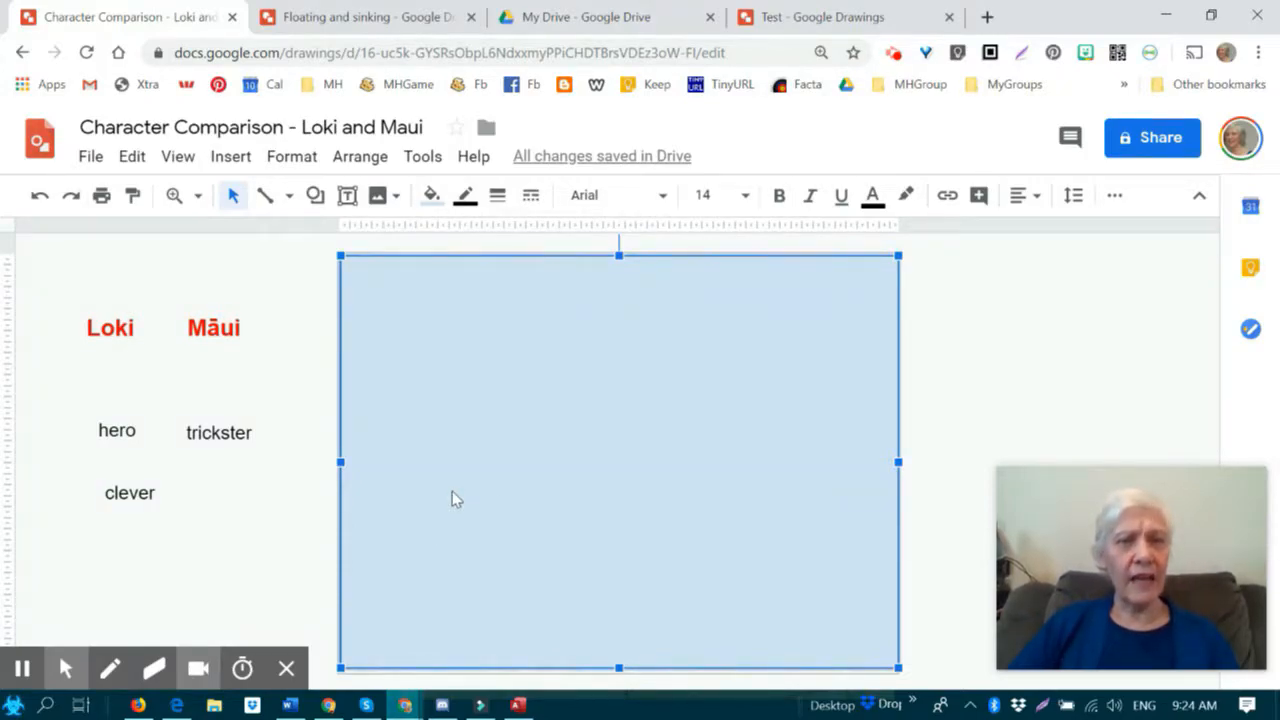
- Move the red "Loki" label from beside the canvas onto the upper-left area of the blue rectangle
click(117, 327)
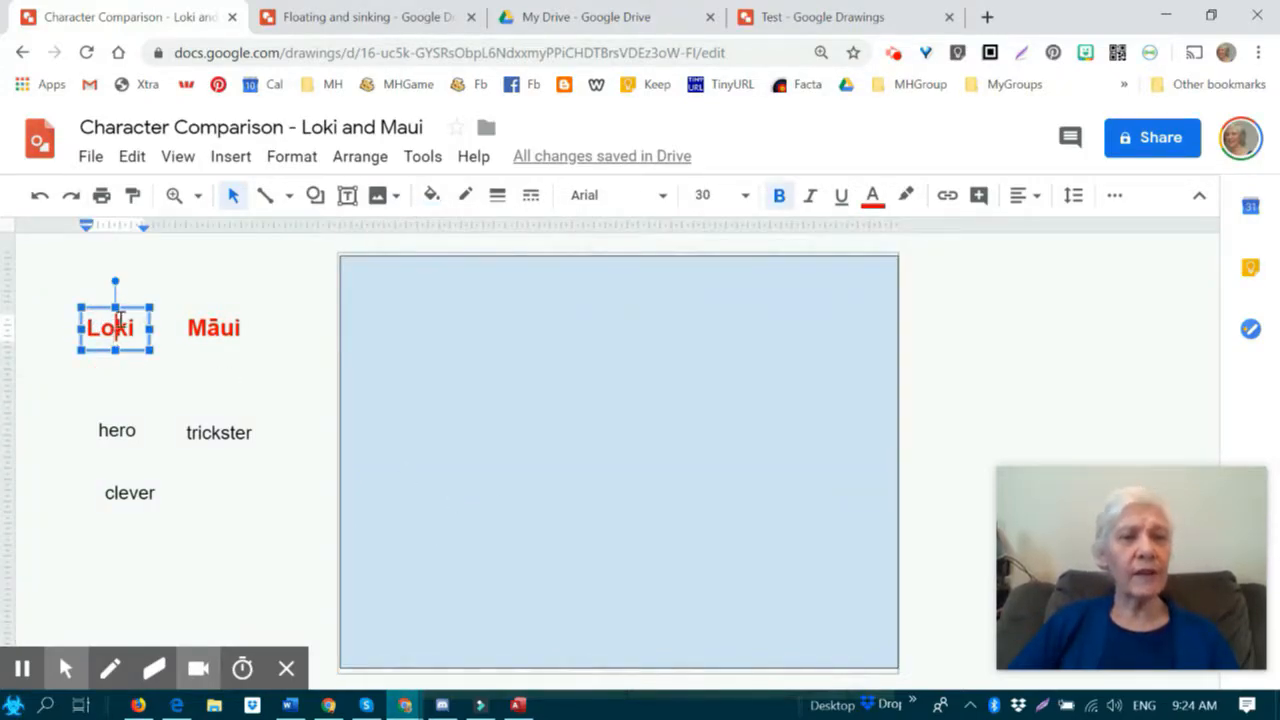
drag(122, 304, 427, 276)
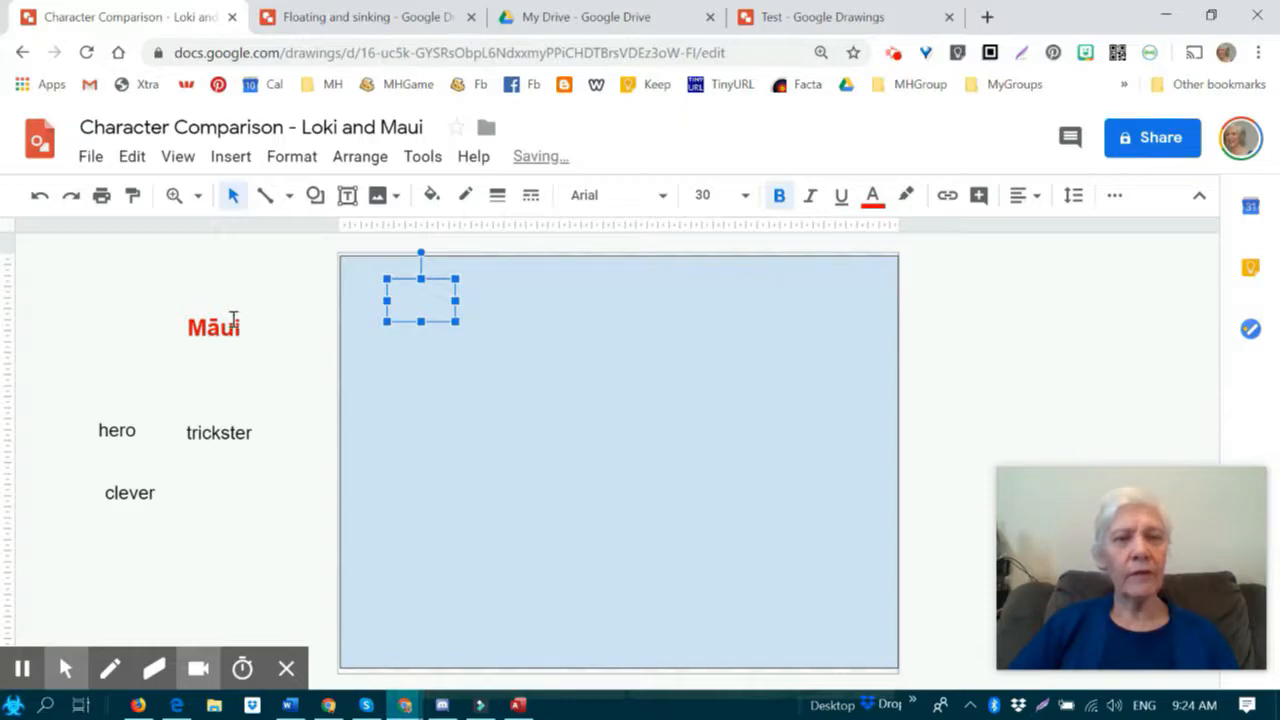
click(407, 302)
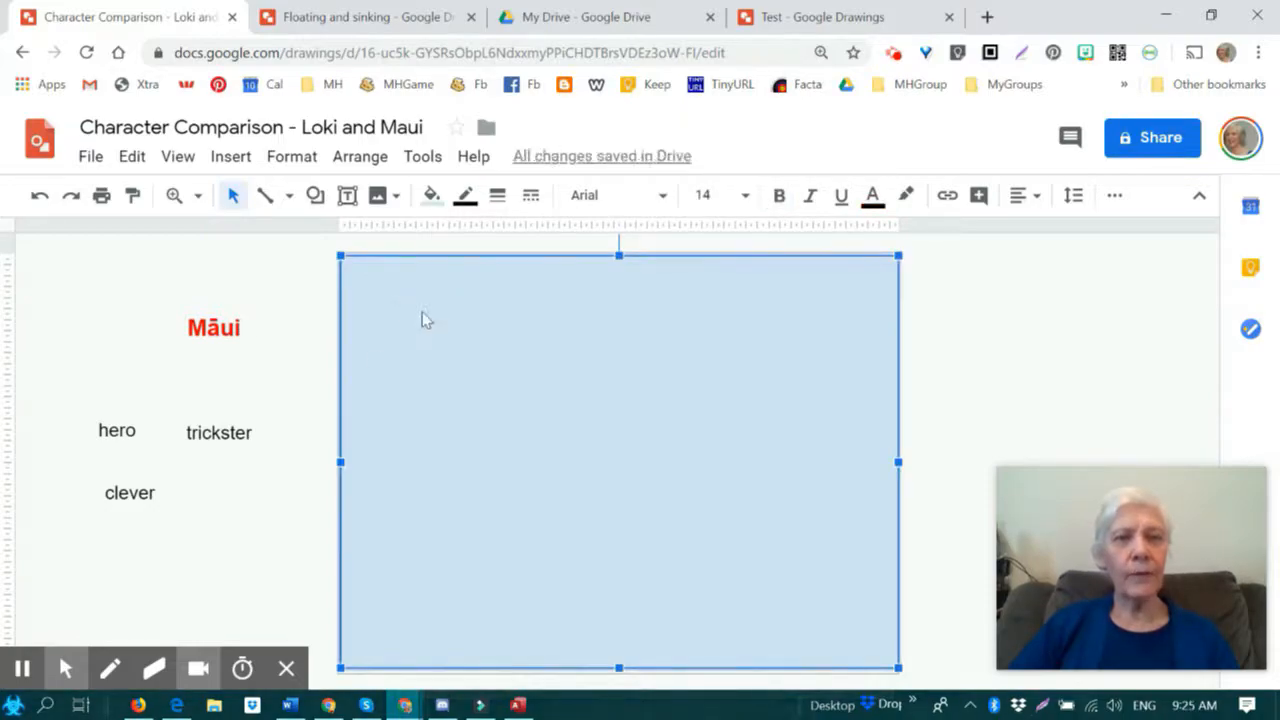
- Send the light blue background rectangle to the back, behind the "Loki" label
right_click(425, 318)
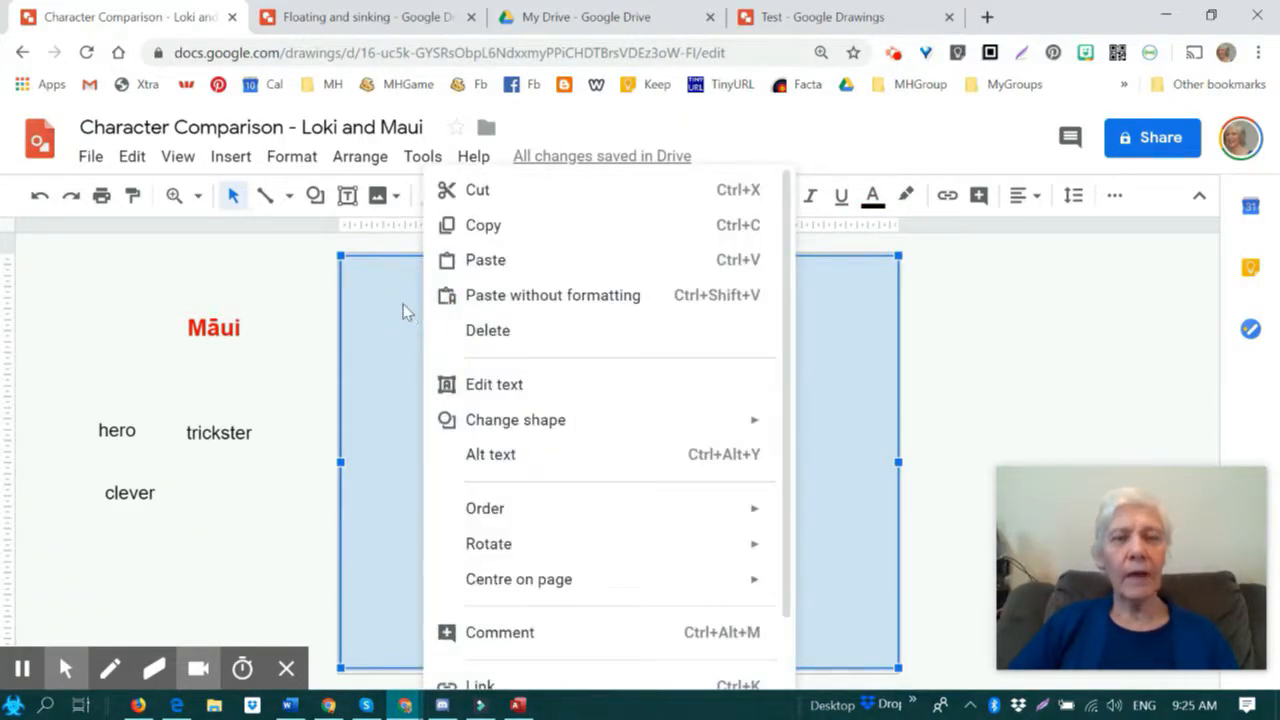
click(404, 304)
right_click(404, 304)
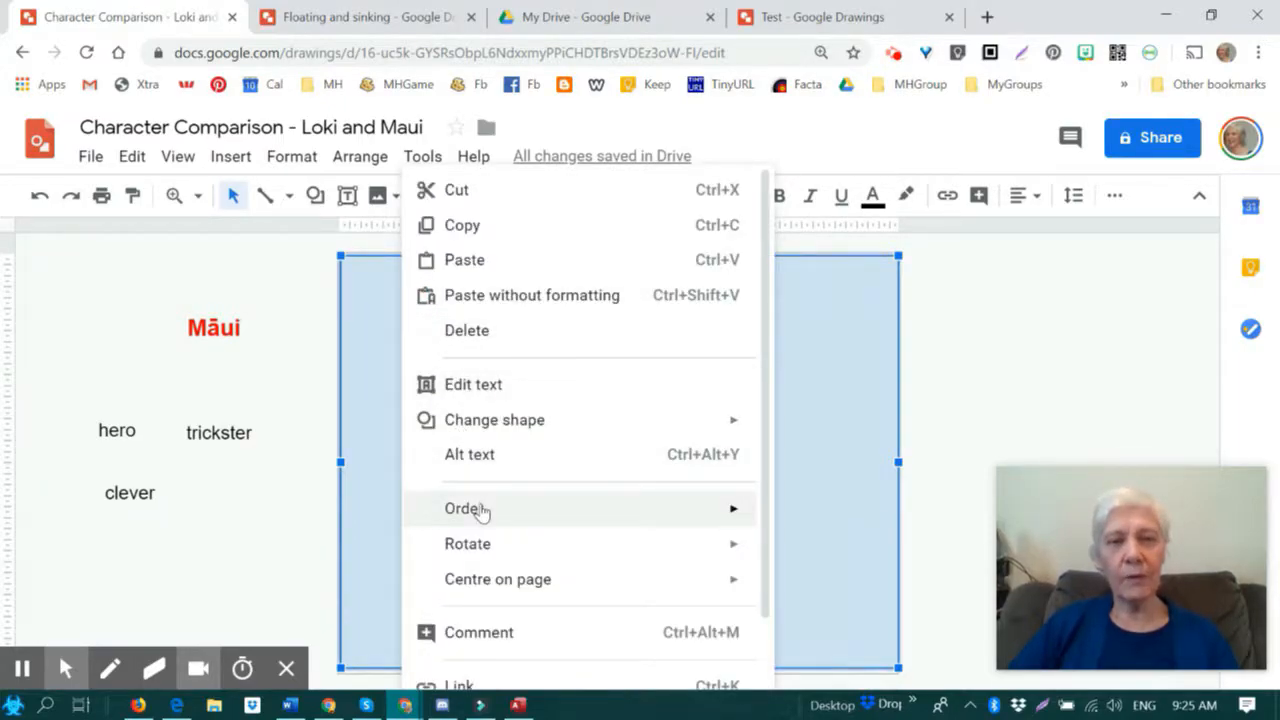
mouse_move(480, 509)
click(823, 624)
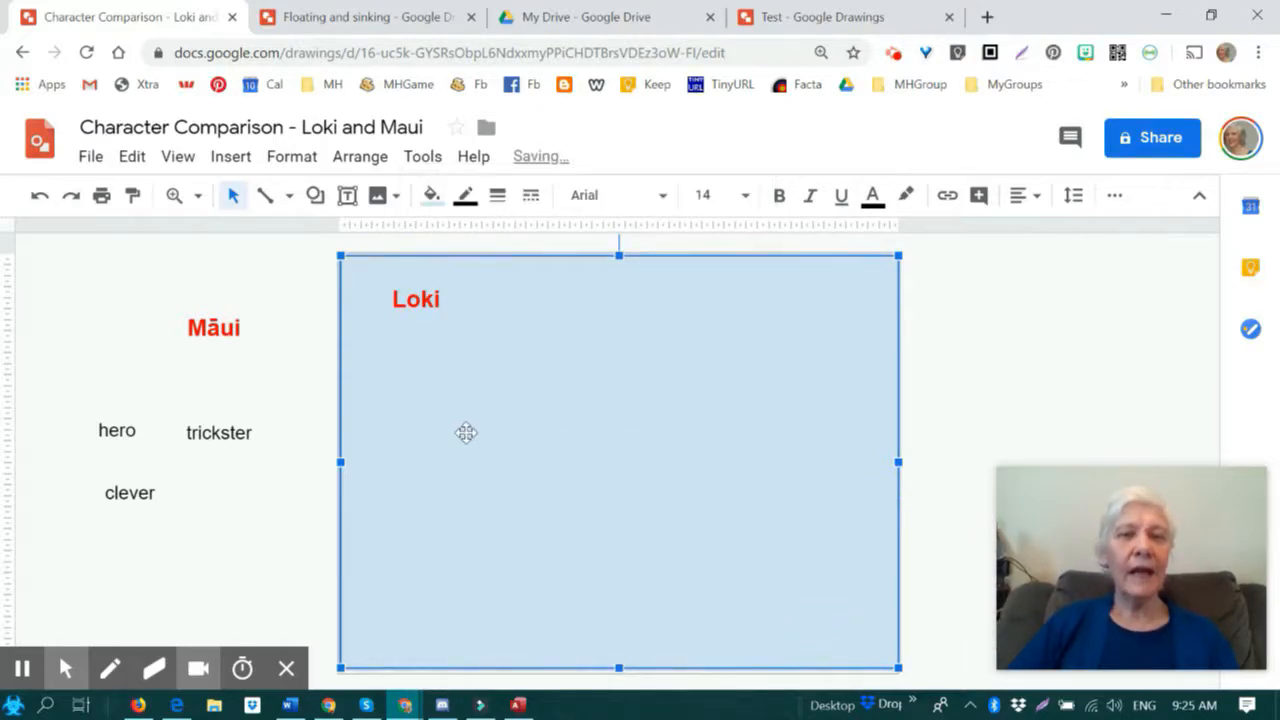
- Move the red "Māui" label from beside the canvas onto the upper-right area of the blue rectangle, roughly level with "Loki"
click(211, 328)
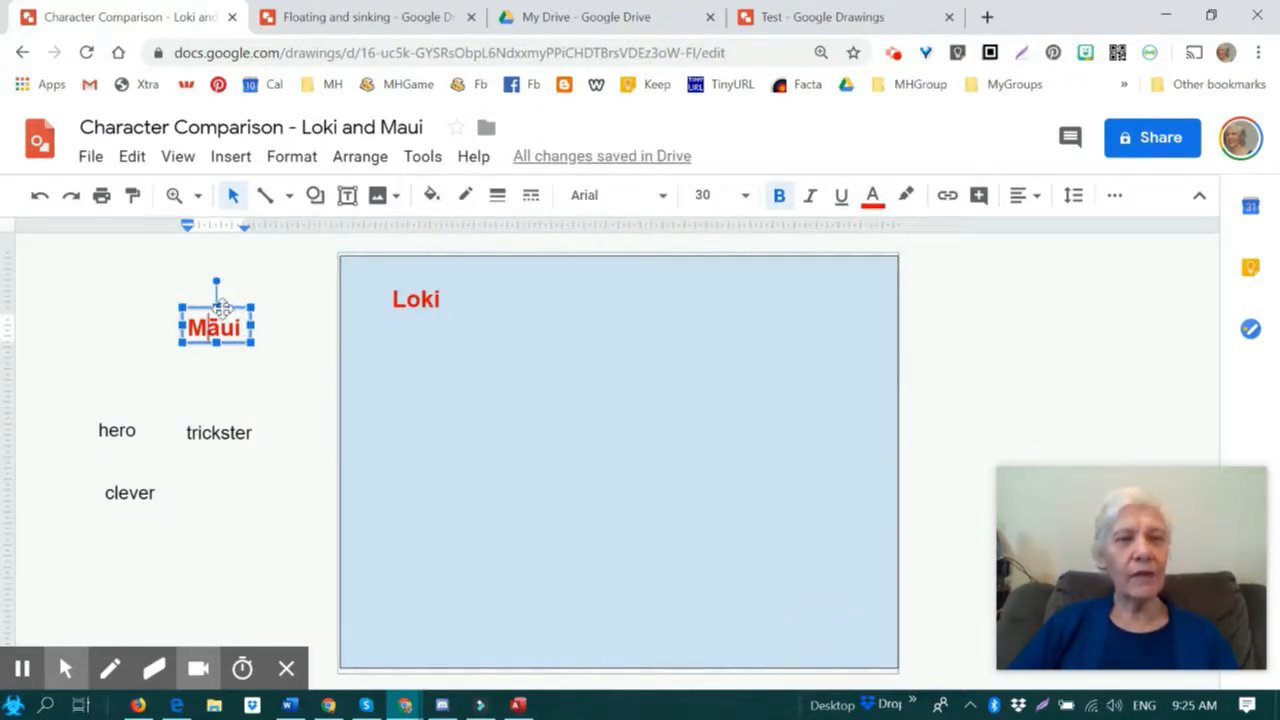
drag(220, 310, 801, 296)
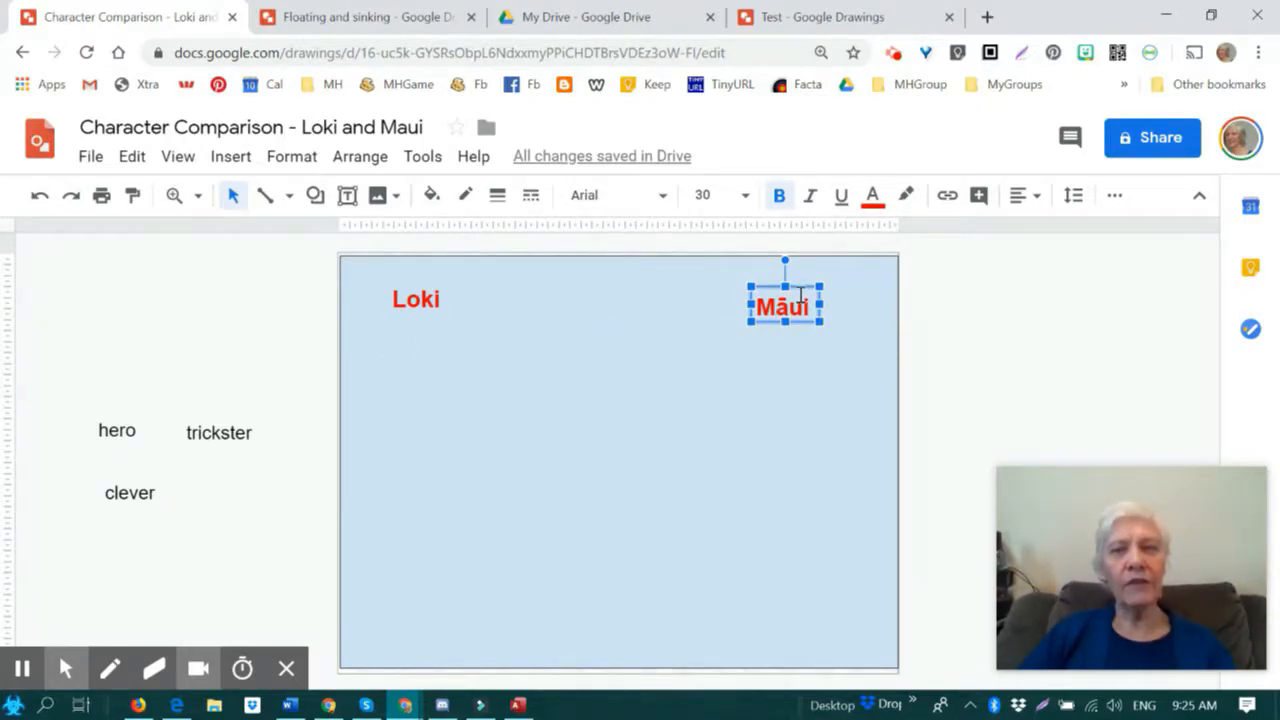
drag(800, 284, 812, 280)
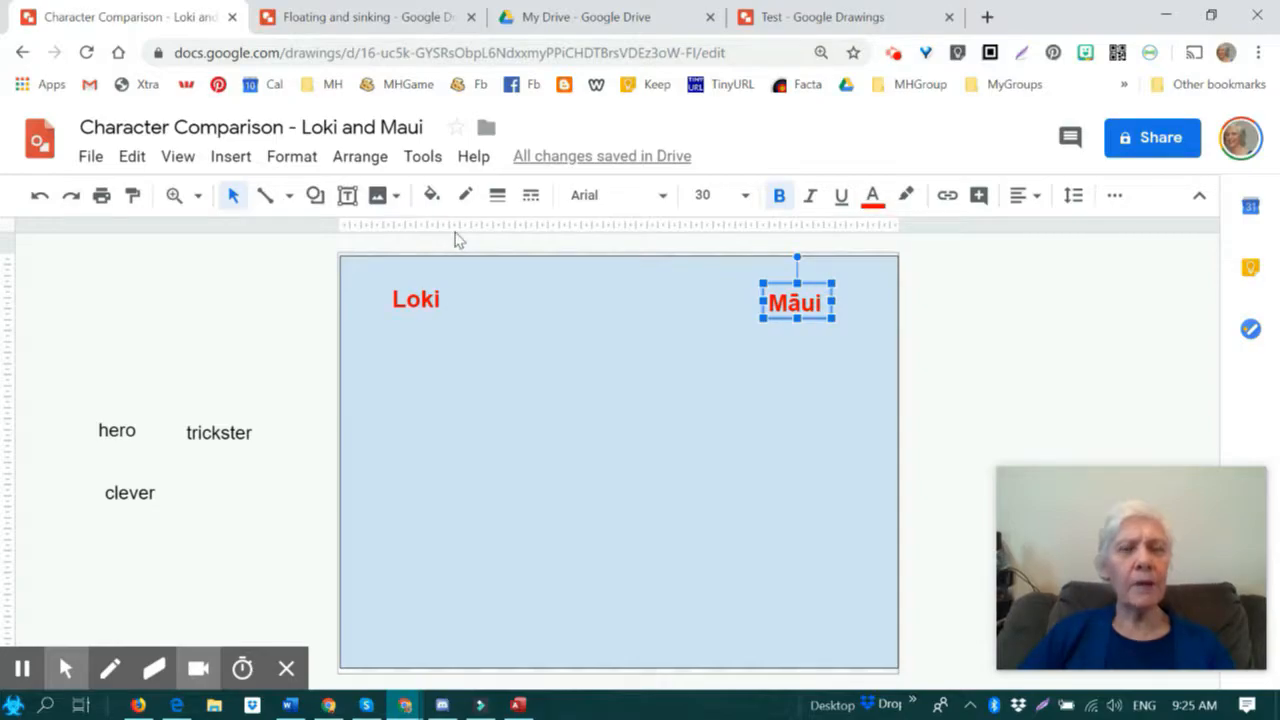
- Draw a tall rectangle below the "Loki" label on the left half of the background, keeping it in front
click(315, 194)
mouse_move(356, 240)
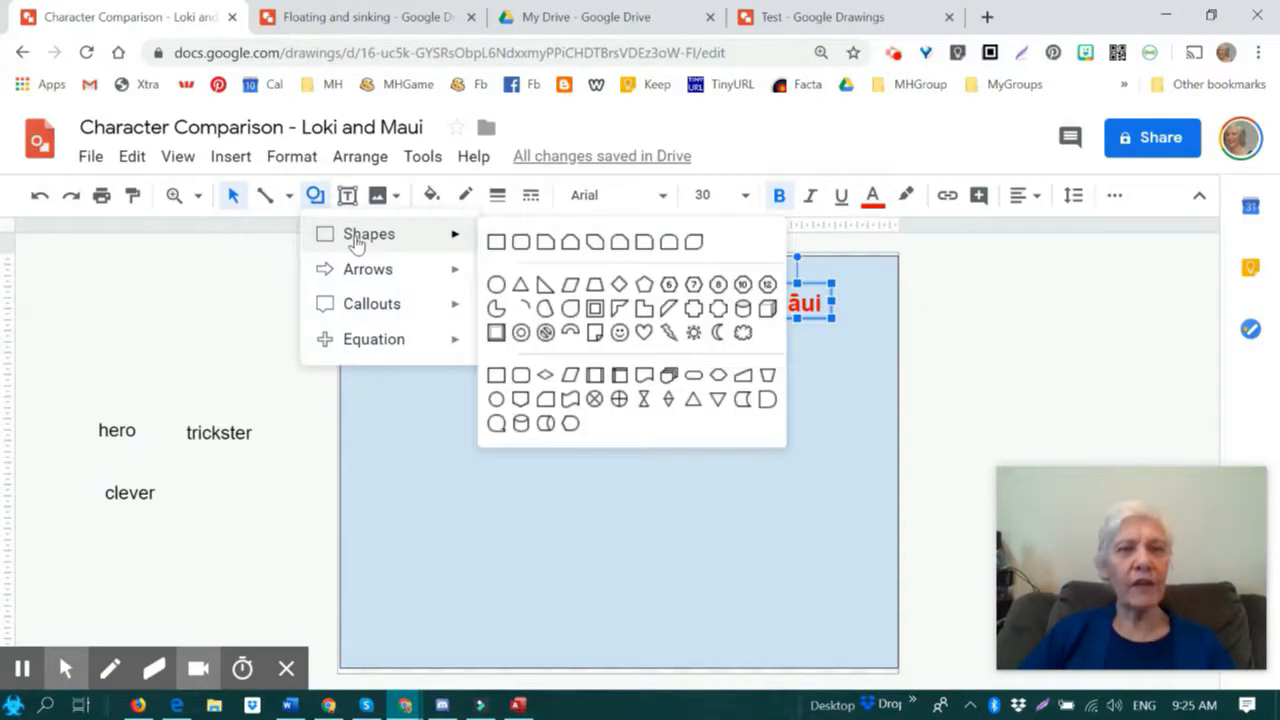
click(496, 242)
mouse_move(374, 336)
mouse_down()
mouse_move(551, 357)
mouse_move(567, 607)
mouse_up()
right_click(472, 440)
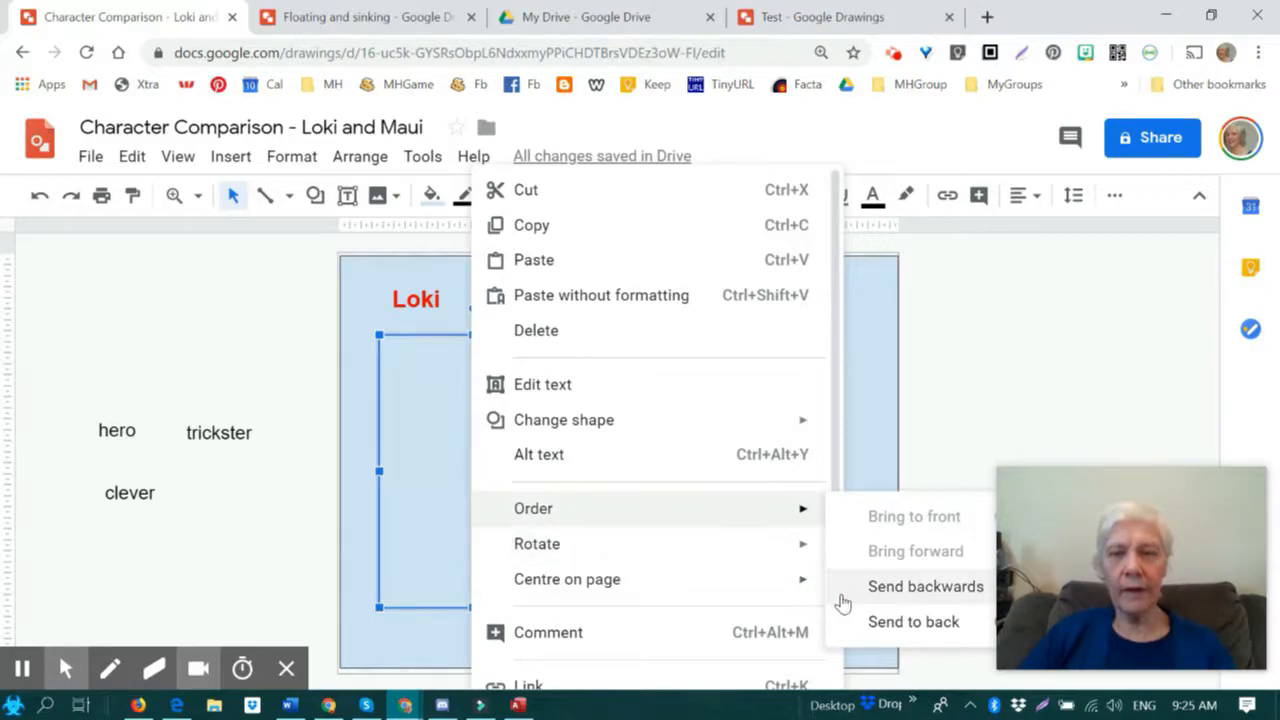
click(403, 415)
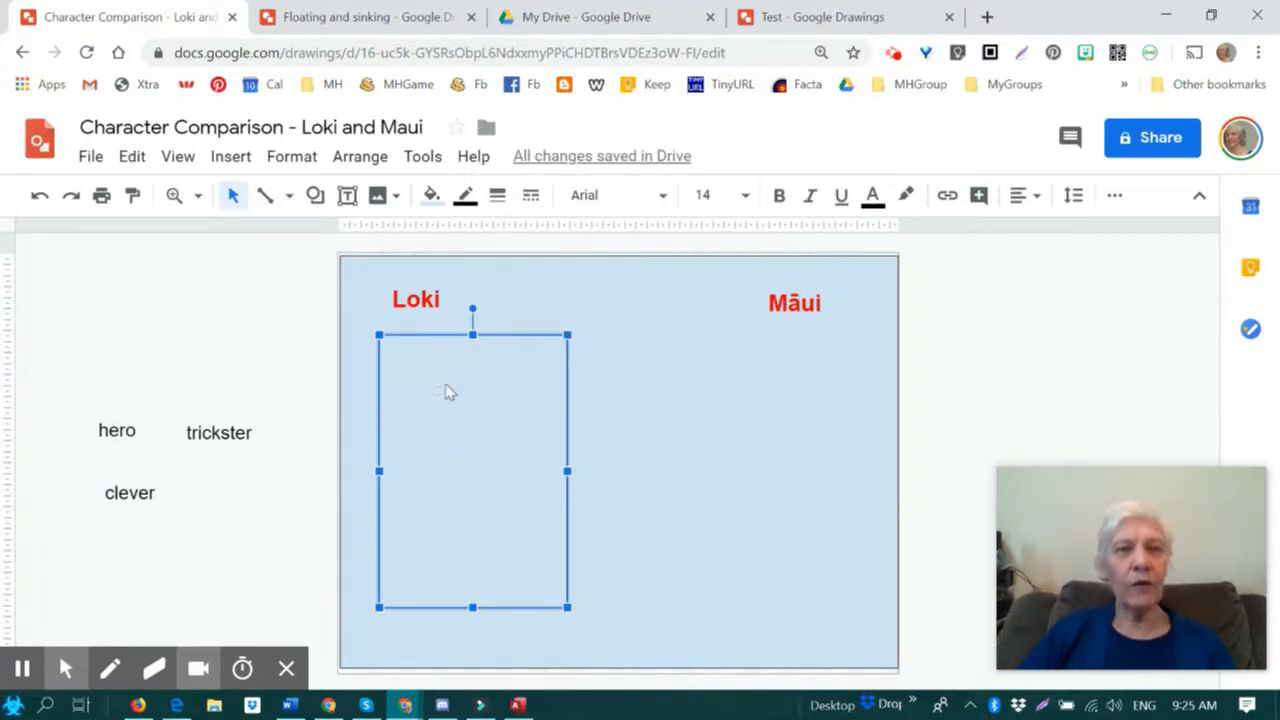
- Fill the rectangle below "Loki" with a medium blue darker than the background and narrow it from its right edge
click(431, 195)
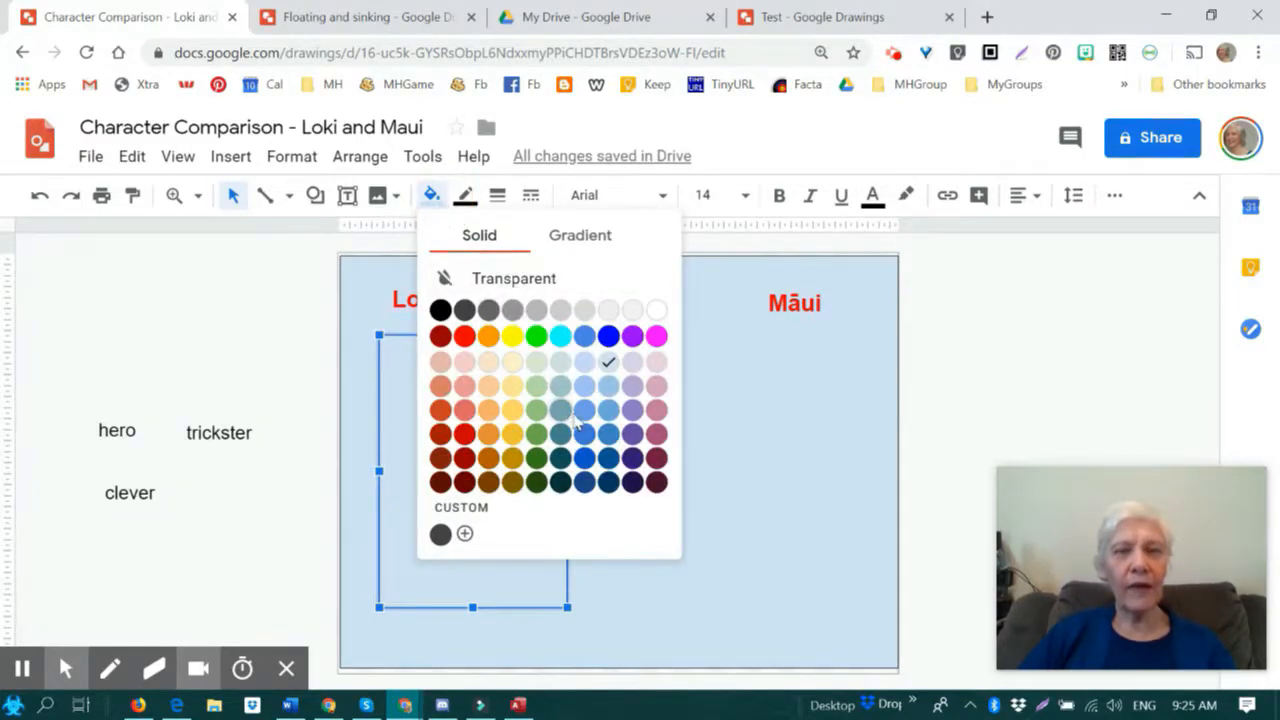
click(581, 390)
click(519, 486)
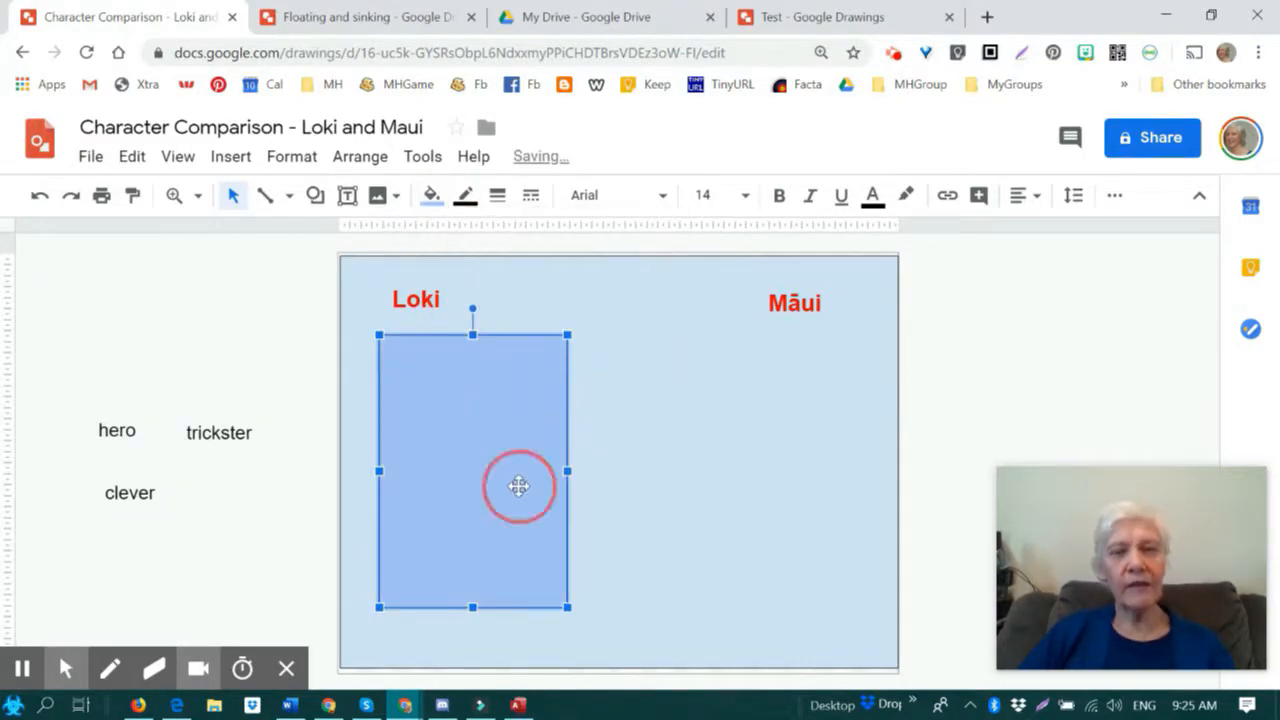
click(456, 399)
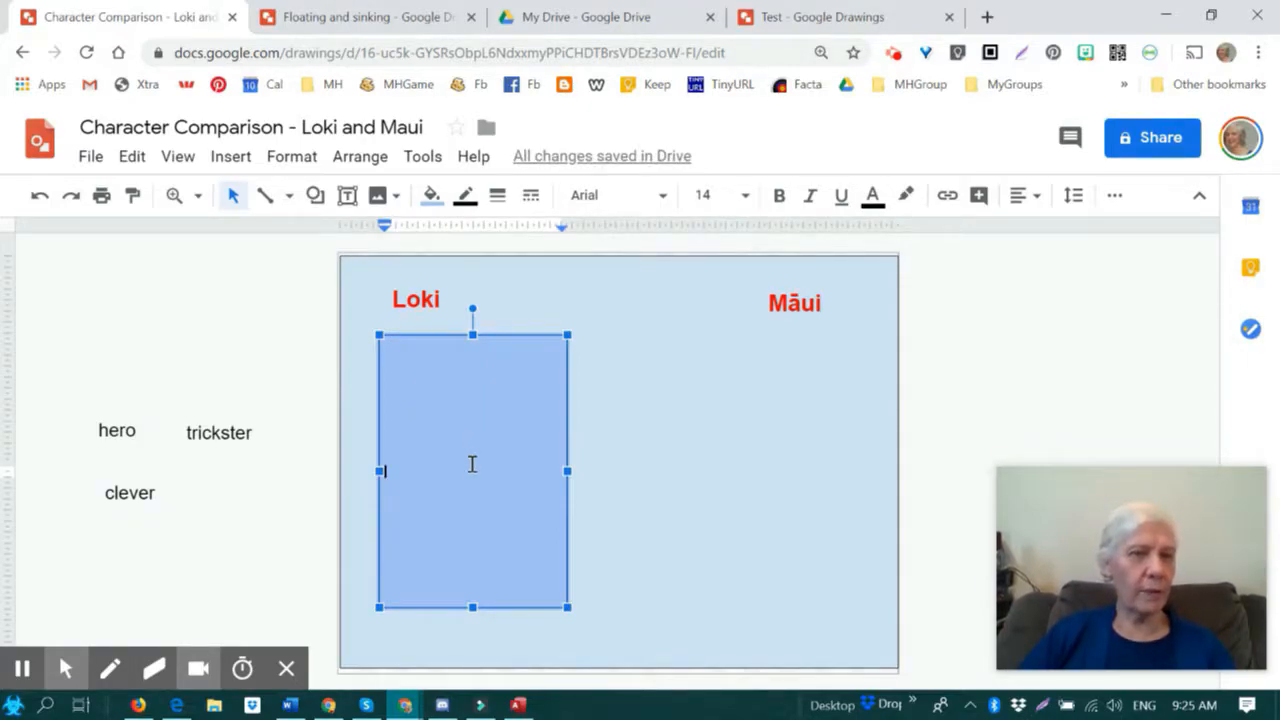
drag(568, 469, 523, 471)
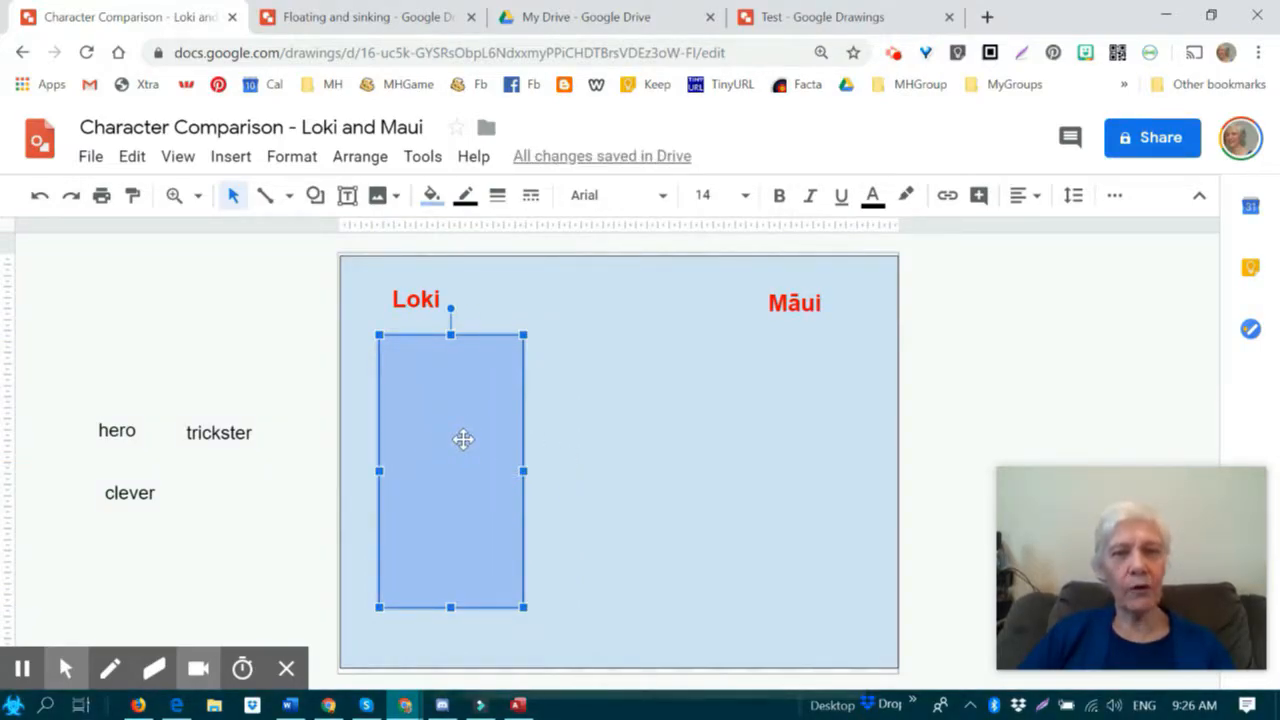
- Copy the medium blue rectangle below "Loki" and paste two duplicates of it onto the drawing
right_click(463, 440)
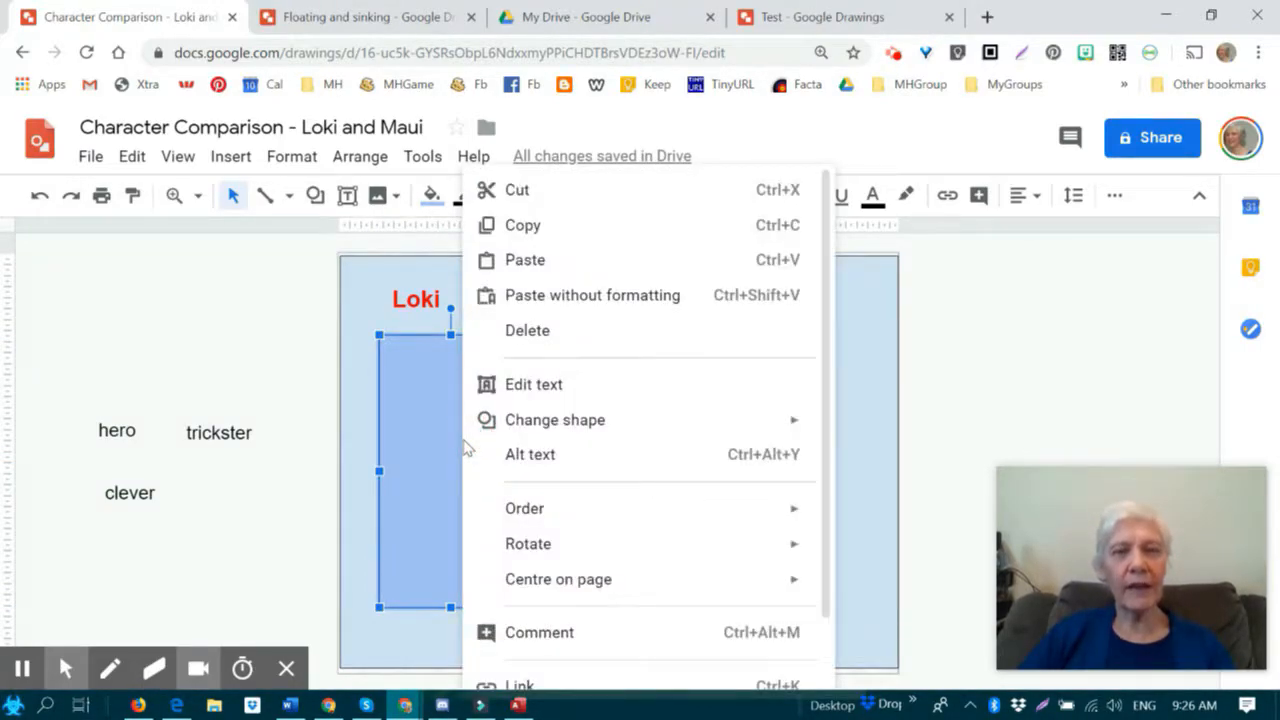
click(548, 228)
click(569, 432)
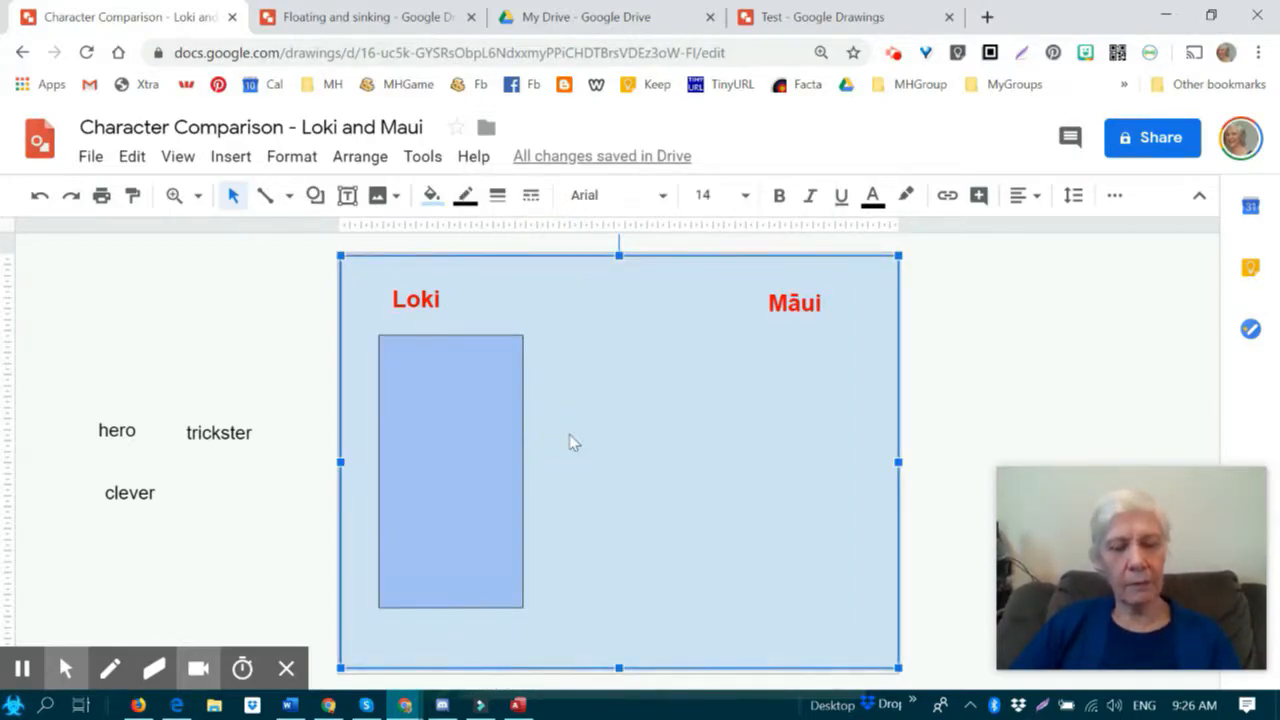
key(ctrl+v)
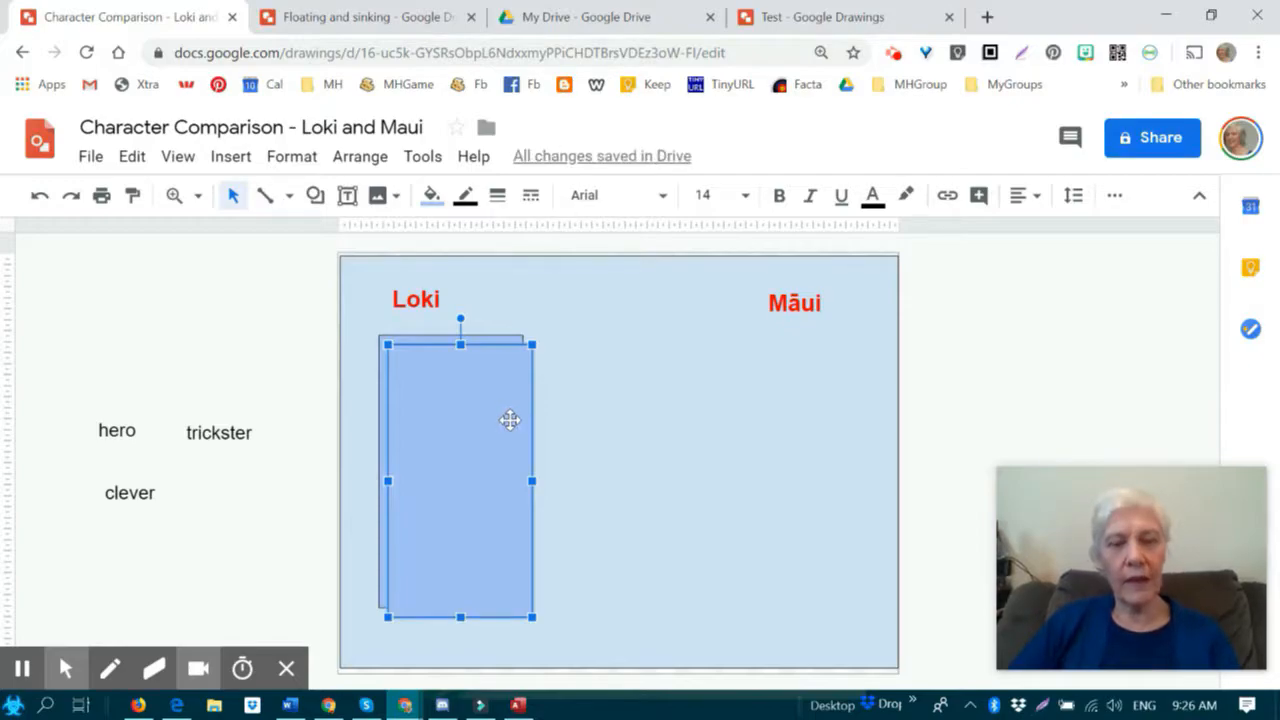
key(ctrl+v)
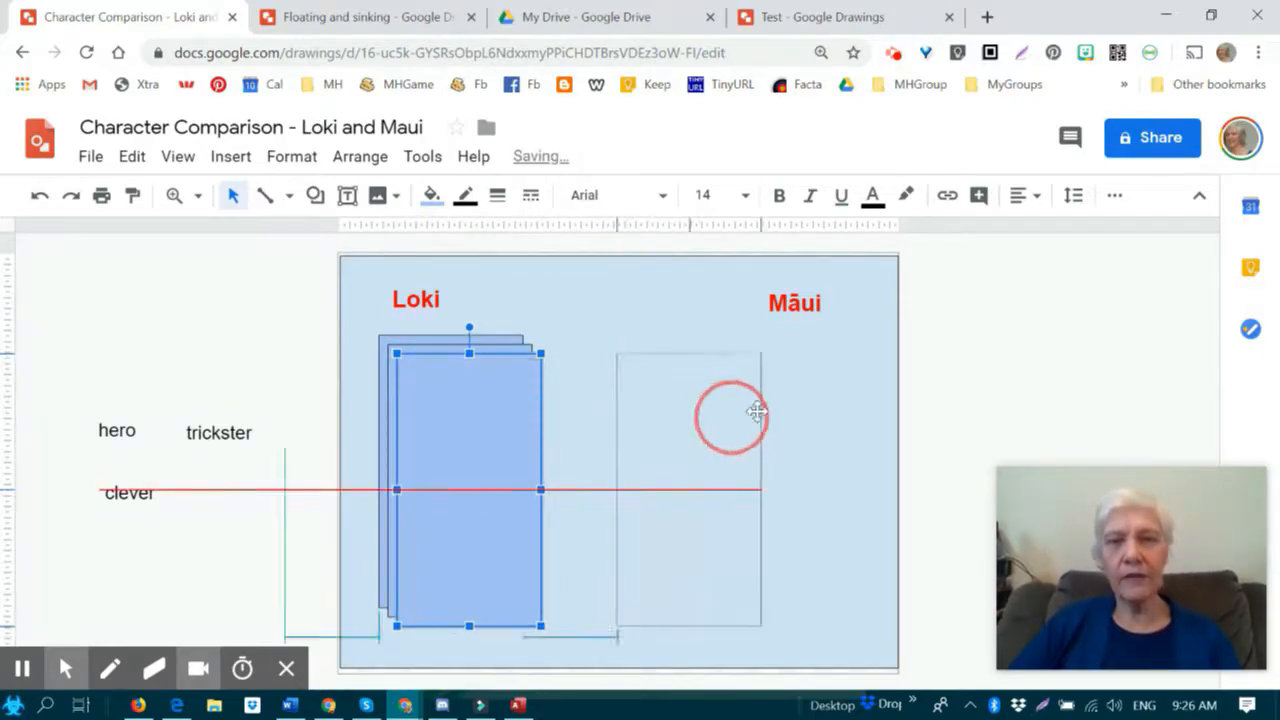